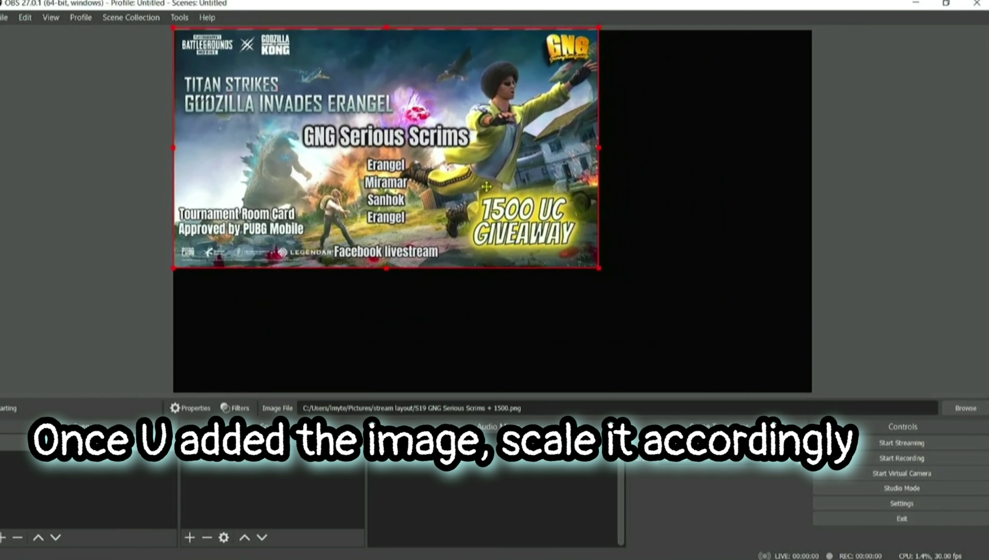
Drag the GNG Serious Scrims image's corner so it scales across the entire canvas.
{"action": "left_click_drag", "start_coordinate": [599, 271], "coordinate": [810, 393]}
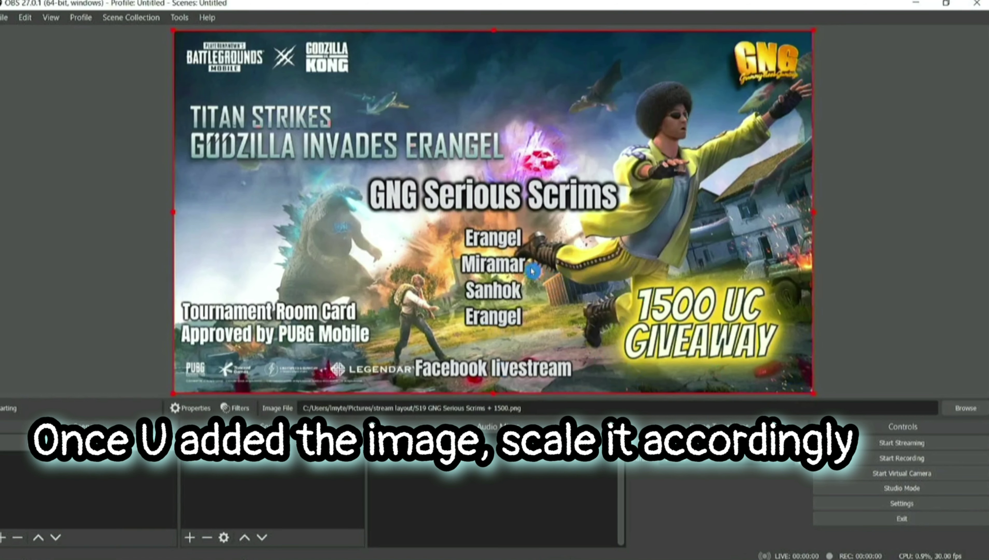
Add an image source showing the GNG Fun Room + 1500 picture.
{"action": "left_click", "coordinate": [189, 539]}
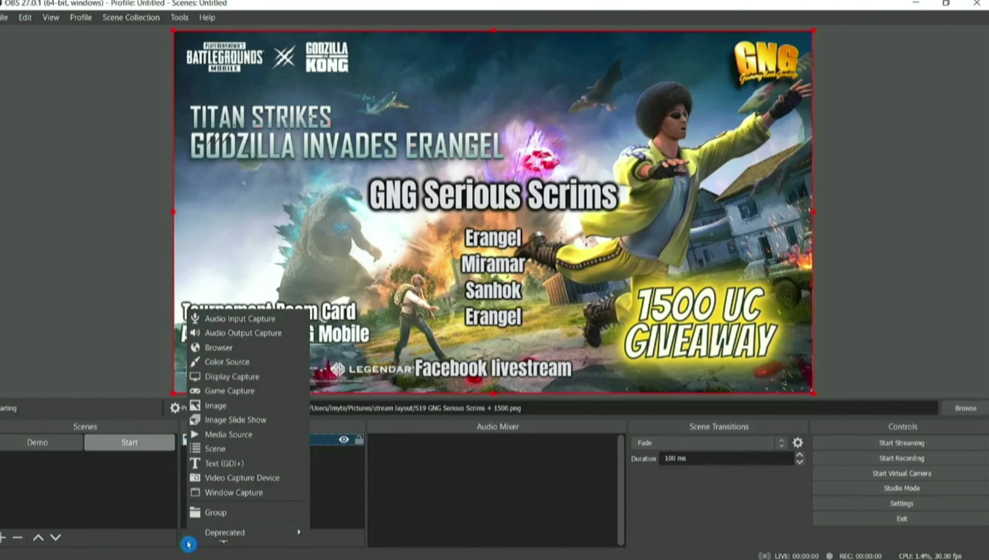
{"action": "left_click", "coordinate": [243, 405]}
{"action": "left_click", "coordinate": [533, 377]}
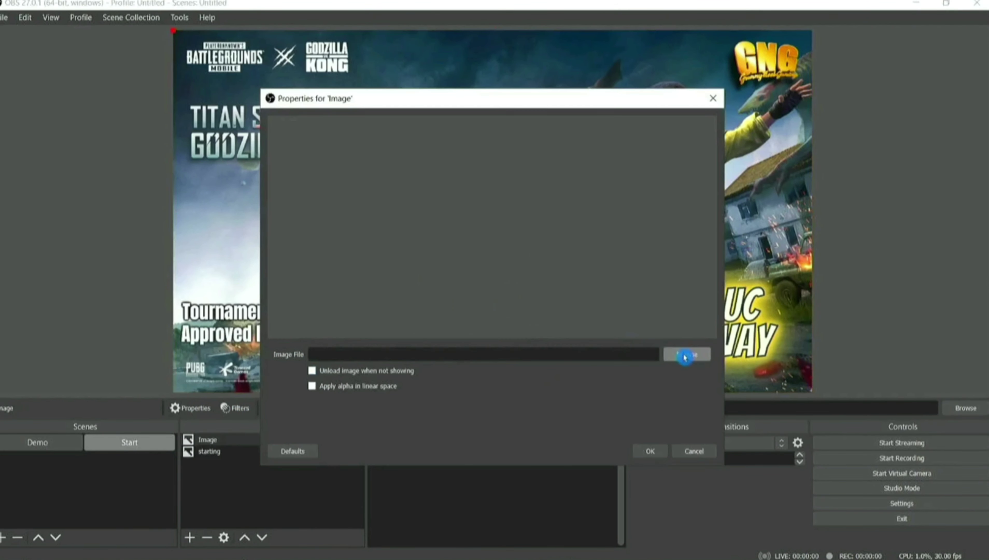
{"action": "left_click", "coordinate": [686, 355]}
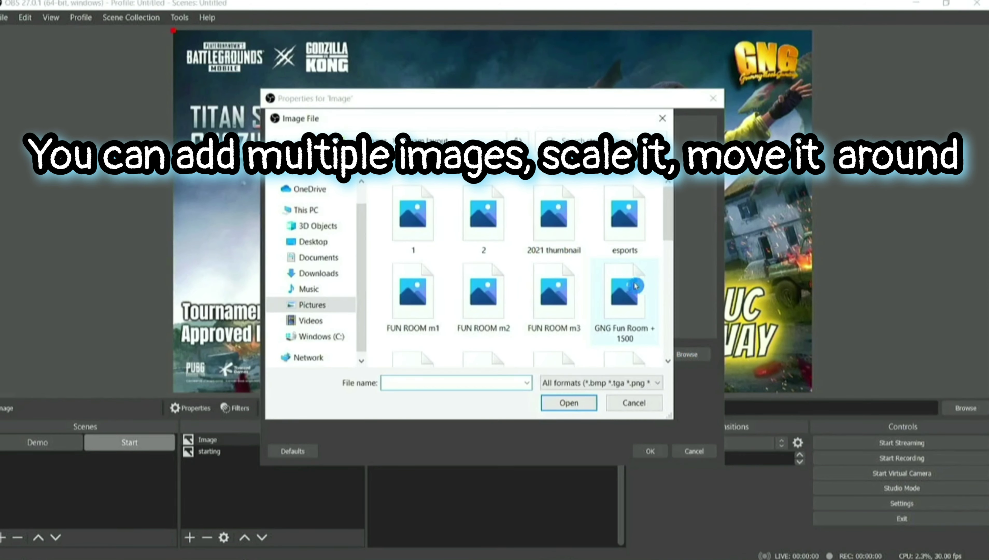
{"action": "left_click", "coordinate": [626, 302]}
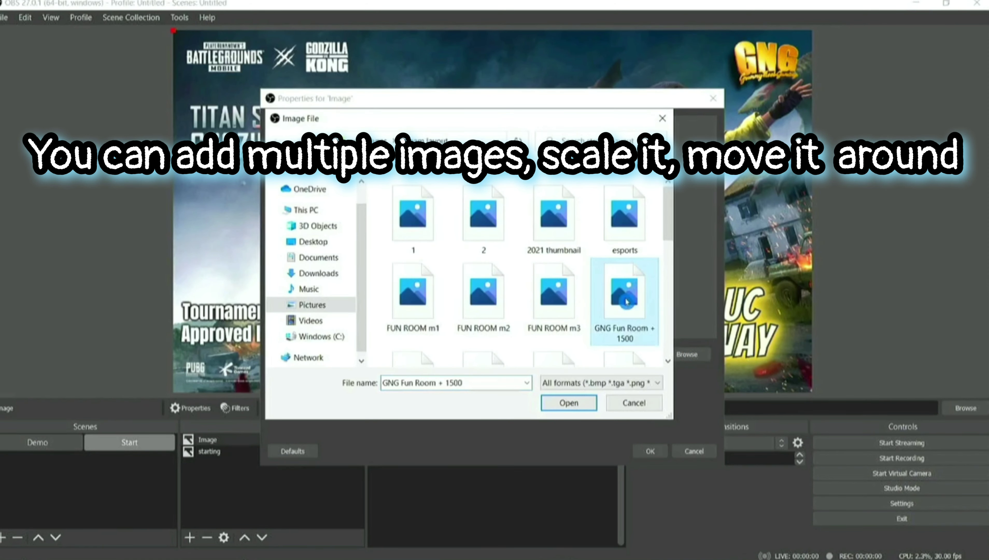
{"action": "left_click", "coordinate": [581, 410]}
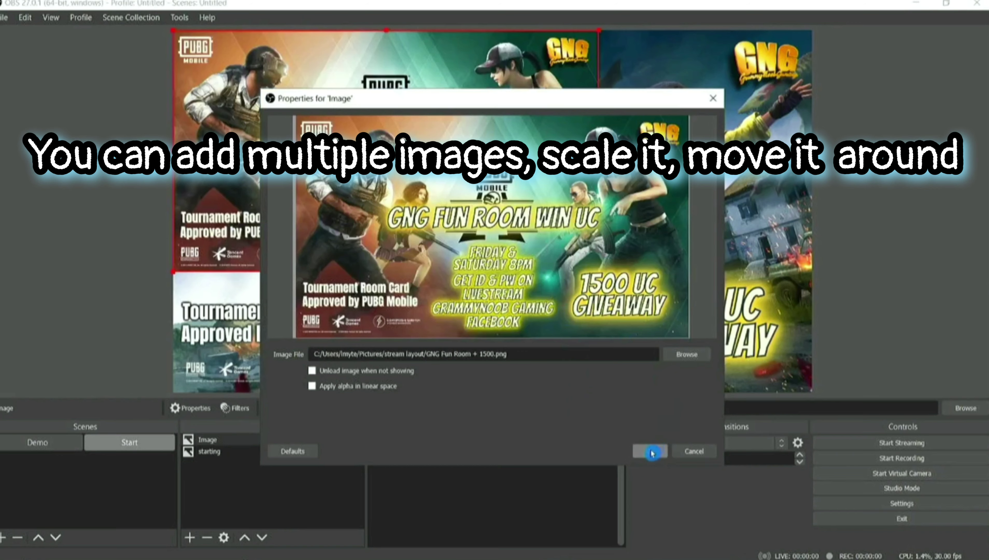
{"action": "left_click", "coordinate": [651, 451]}
Place the Fun Room image top-left and shrink the Serious Scrims image toward the top right.
{"action": "mouse_move", "coordinate": [440, 212]}
{"action": "left_mouse_down"}
{"action": "mouse_move", "coordinate": [627, 225]}
{"action": "mouse_move", "coordinate": [654, 204]}
{"action": "mouse_move", "coordinate": [437, 208]}
{"action": "left_mouse_up"}
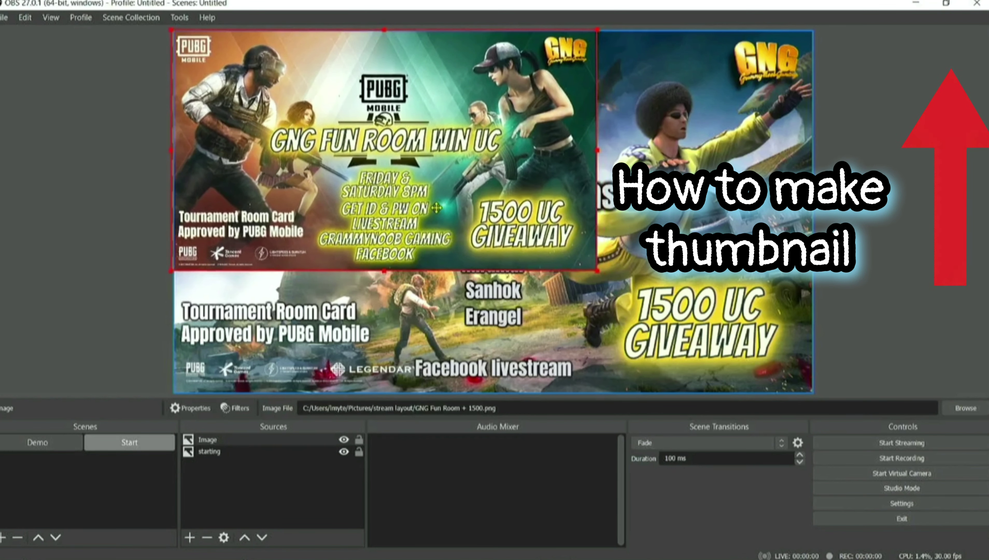
{"action": "left_click", "coordinate": [637, 231]}
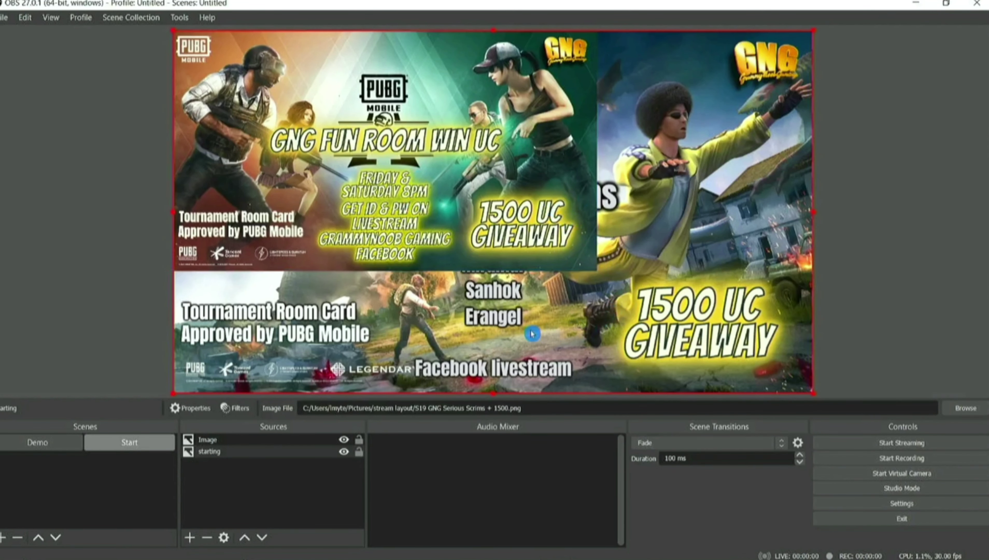
{"action": "left_click_drag", "start_coordinate": [174, 393], "coordinate": [422, 251]}
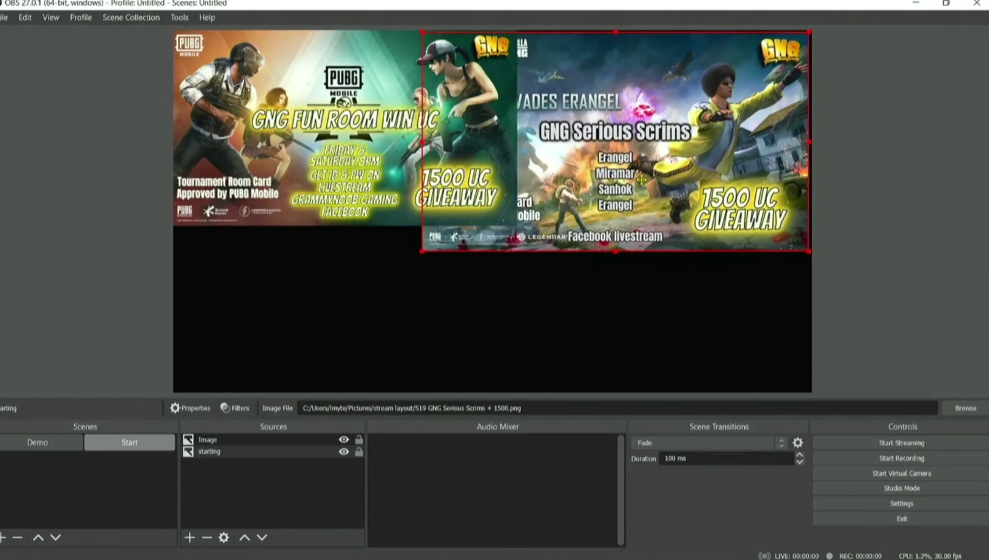
Add a media source 'starting demo' playing serious scrim.mp4, nudged slightly left and down.
{"action": "left_click", "coordinate": [195, 545]}
{"action": "left_click", "coordinate": [220, 437]}
{"action": "type", "text": "startin"}
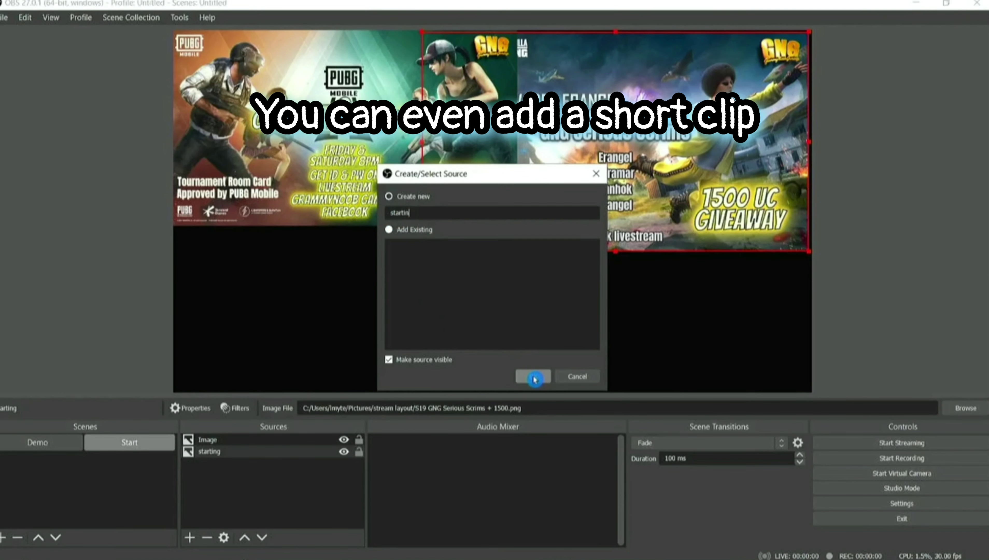
{"action": "type", "text": "g demo"}
{"action": "left_click", "coordinate": [533, 376]}
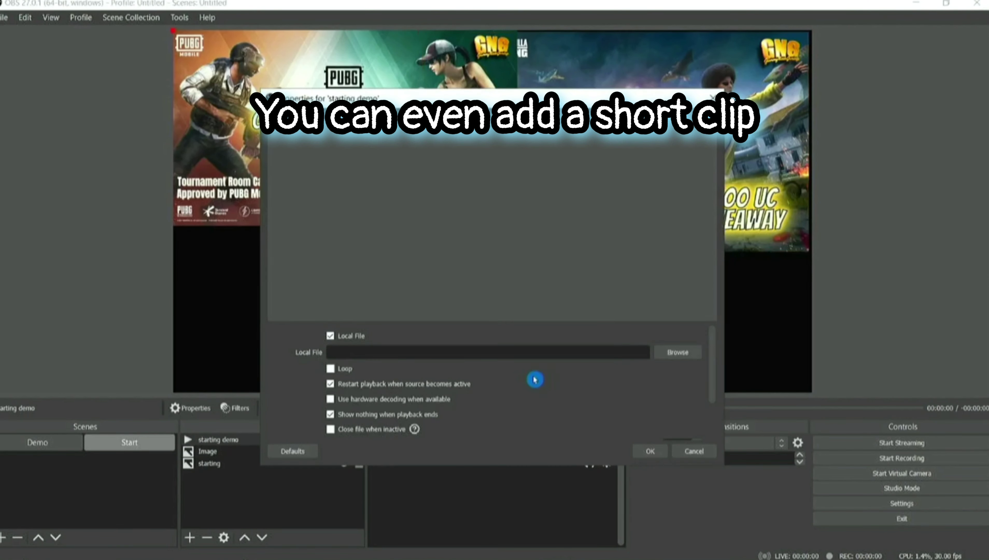
{"action": "left_click", "coordinate": [678, 352]}
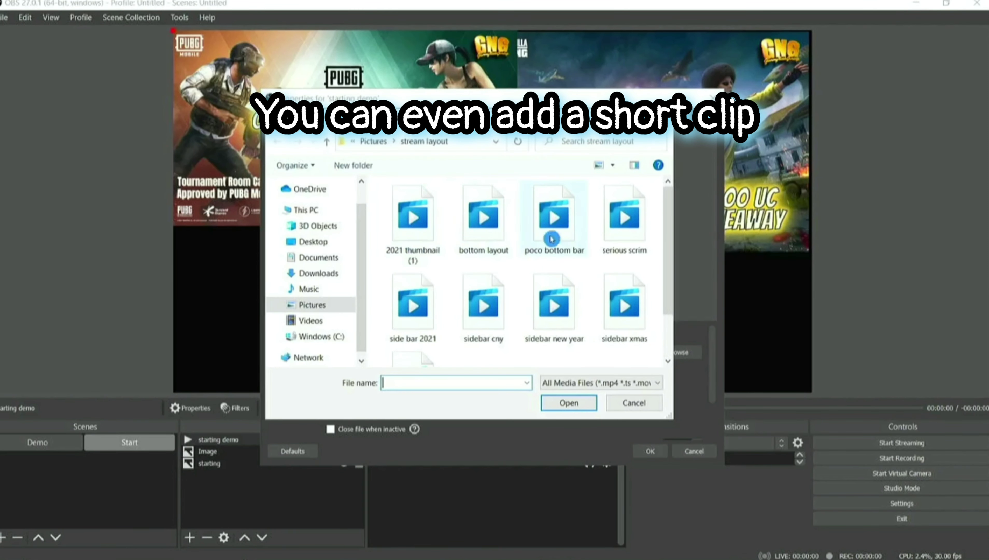
{"action": "left_click", "coordinate": [621, 238]}
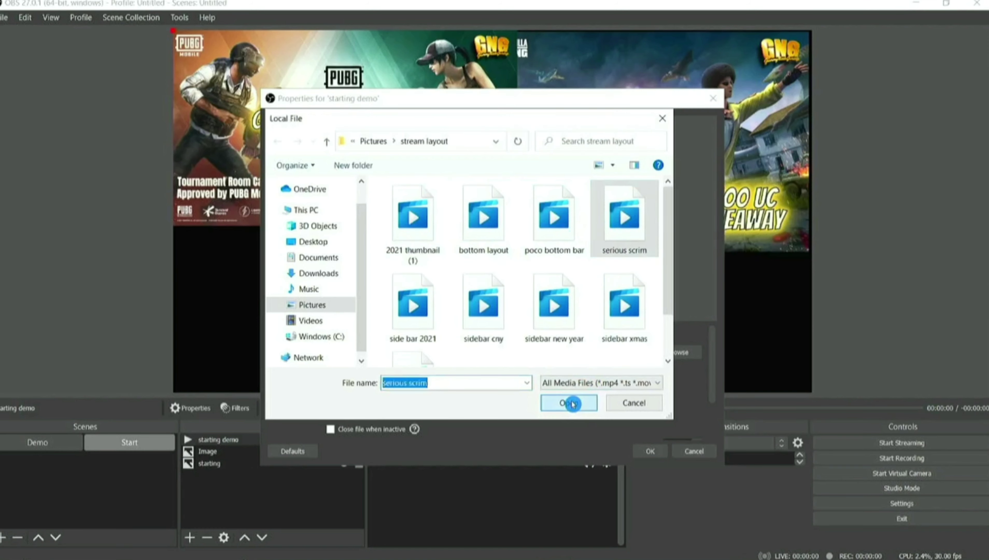
{"action": "left_click", "coordinate": [572, 404]}
{"action": "left_click", "coordinate": [650, 458]}
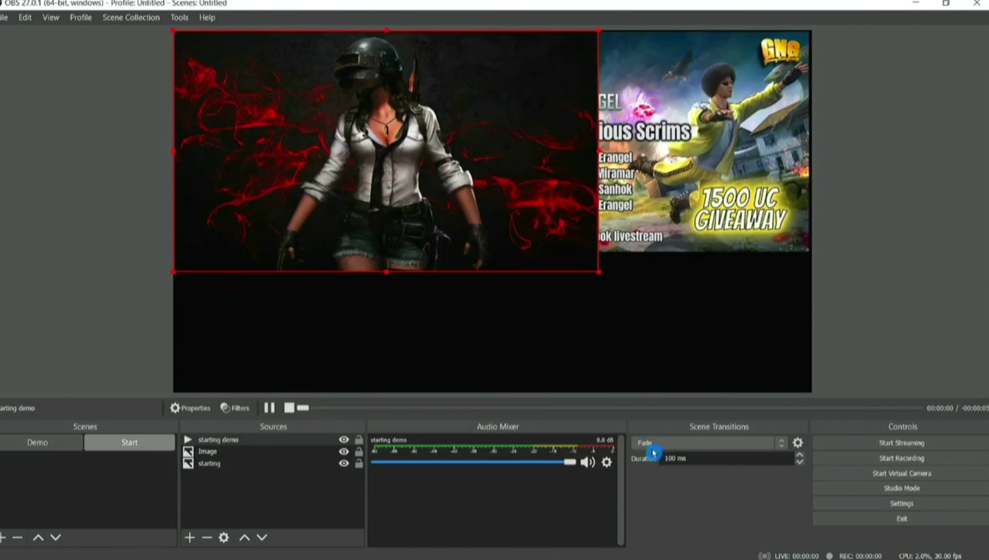
{"action": "left_click_drag", "start_coordinate": [505, 328], "coordinate": [493, 335]}
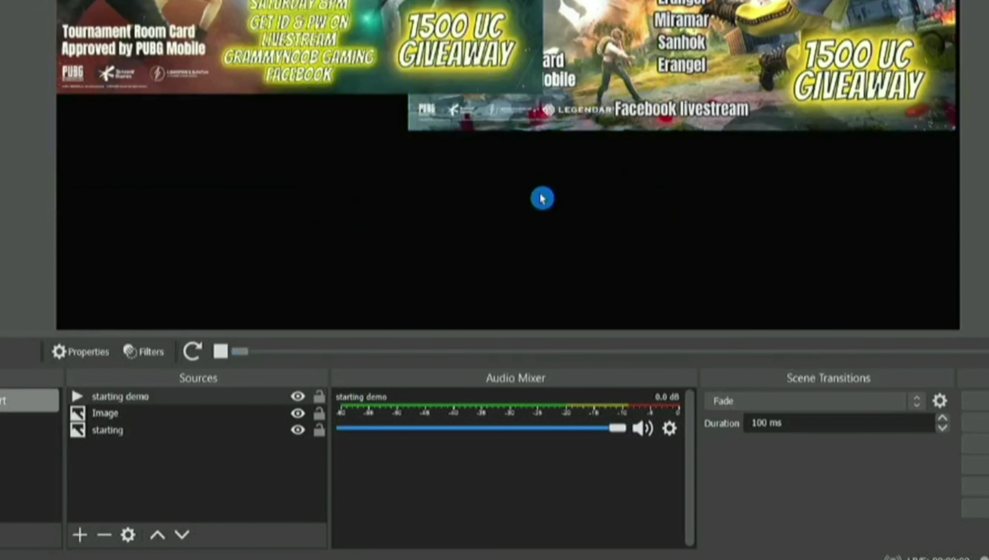
Turn on Loop in the starting demo clip's properties.
{"action": "double_click", "coordinate": [152, 400]}
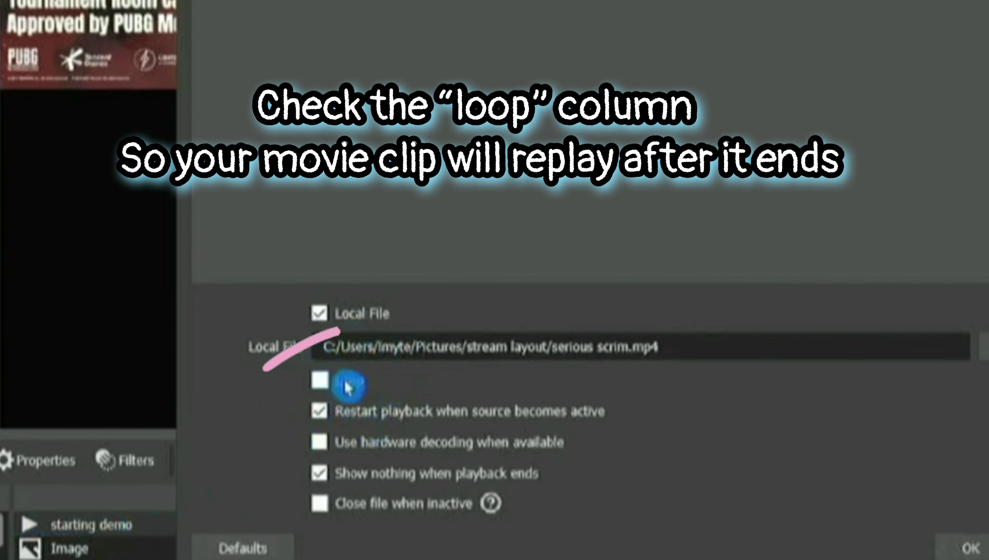
{"action": "left_click", "coordinate": [322, 380]}
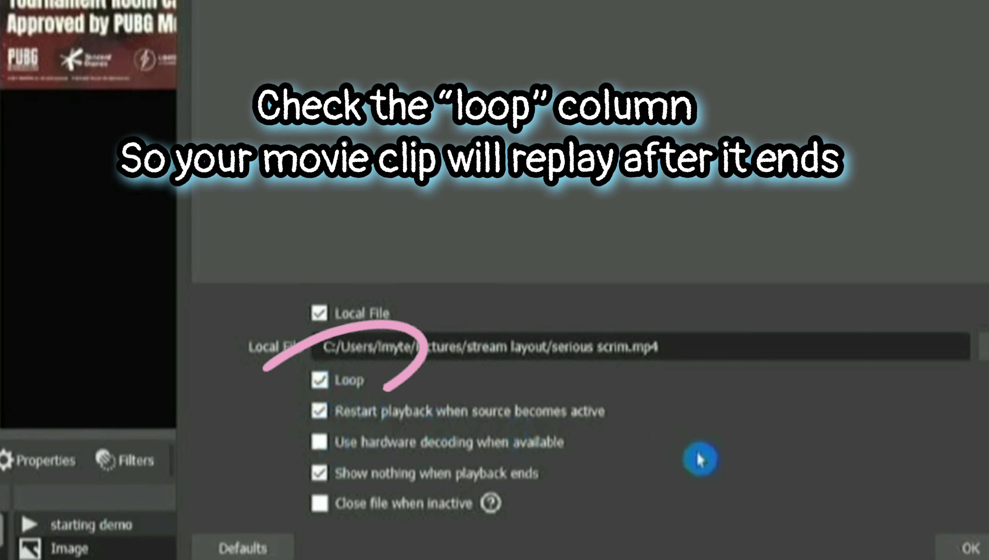
{"action": "left_click", "coordinate": [970, 548]}
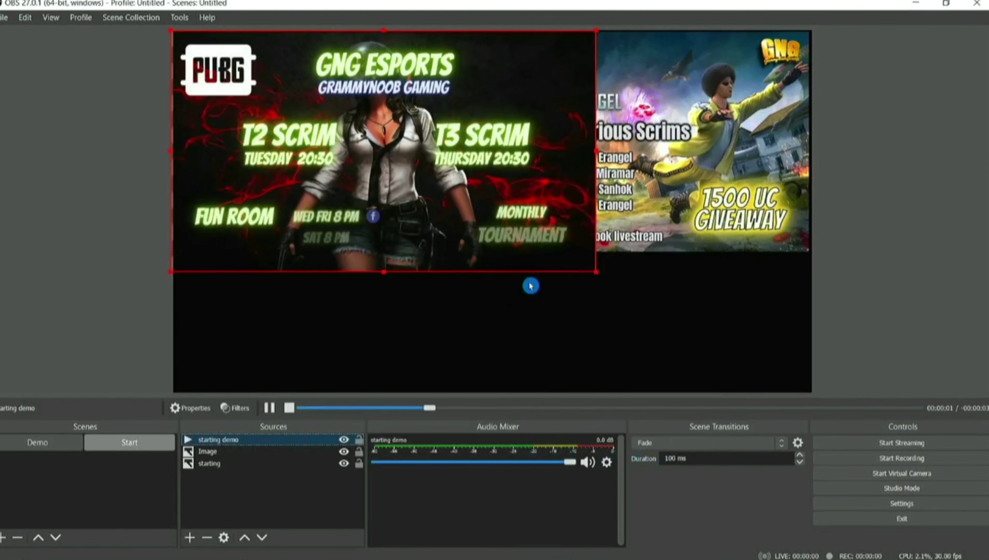
Enlarge the starting demo video to cover nearly the whole canvas.
{"action": "left_click", "coordinate": [523, 290]}
{"action": "left_click", "coordinate": [597, 281]}
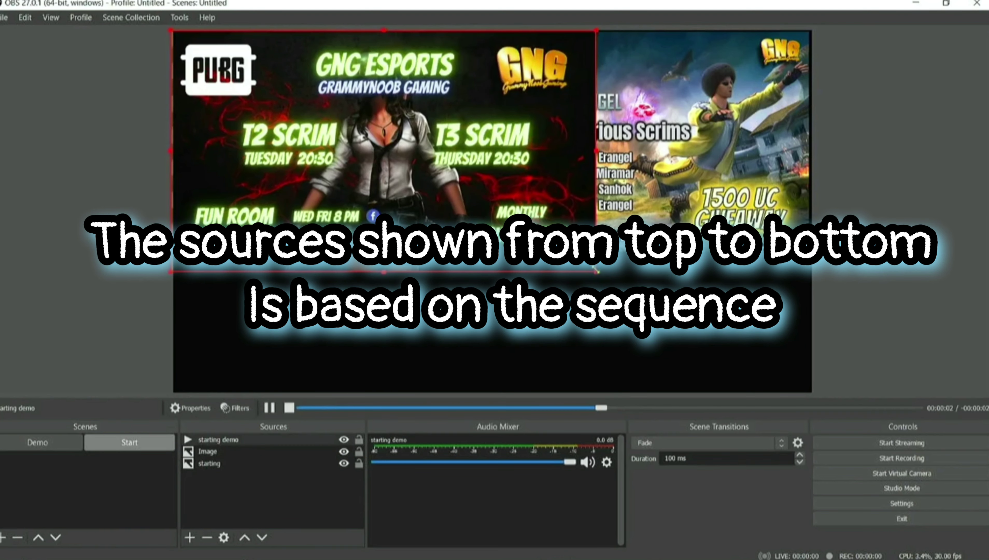
{"action": "left_click_drag", "start_coordinate": [596, 271], "coordinate": [812, 394]}
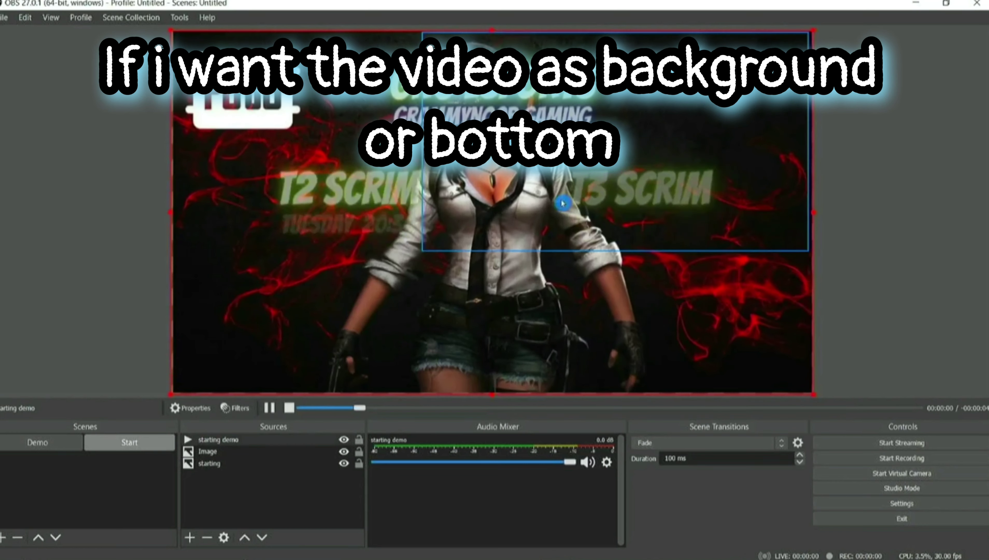
Move starting demo down two places to the bottom of the Sources list.
{"action": "left_click", "coordinate": [246, 440]}
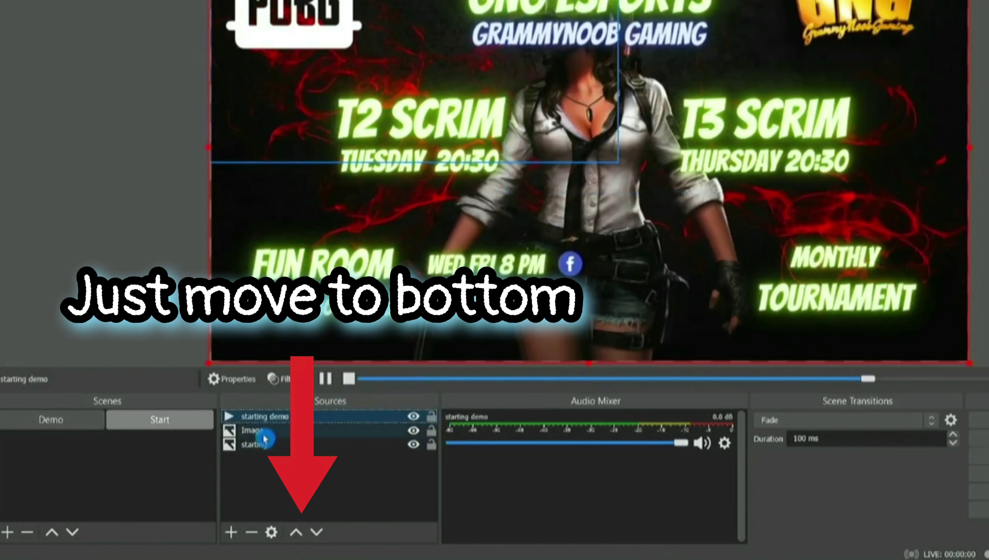
{"action": "left_click", "coordinate": [318, 532]}
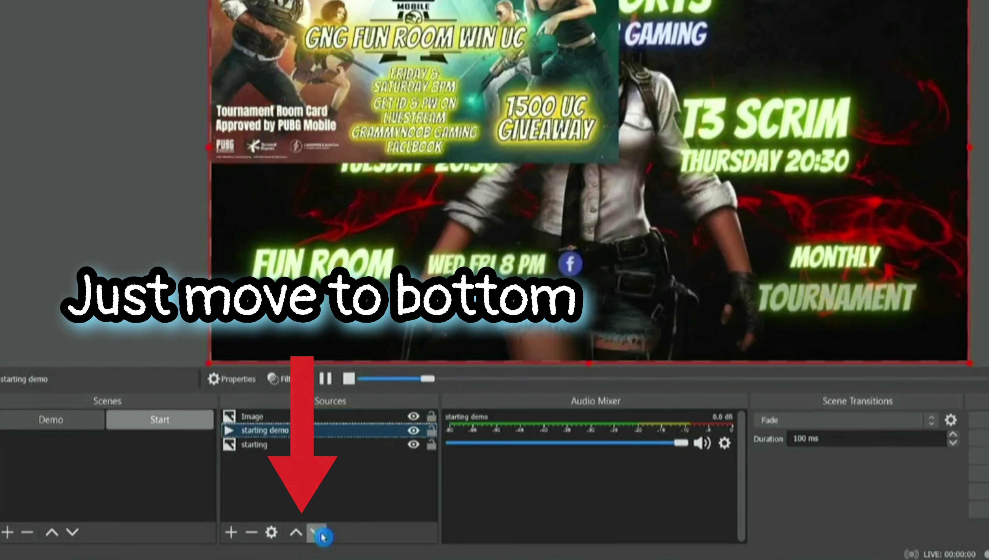
{"action": "left_click", "coordinate": [318, 532]}
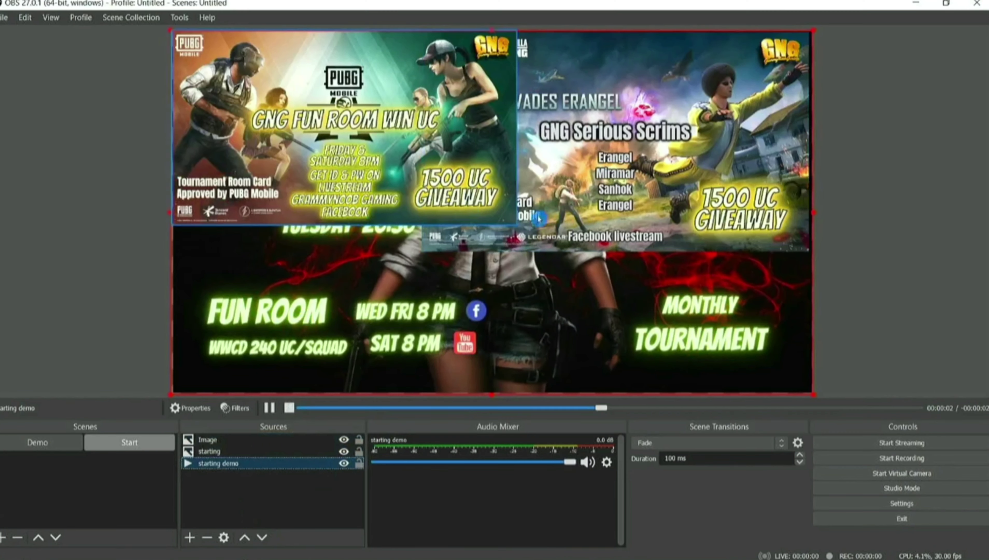
Shrink the Fun Room image, move it to the lower left, and realign the background video.
{"action": "left_click", "coordinate": [488, 216]}
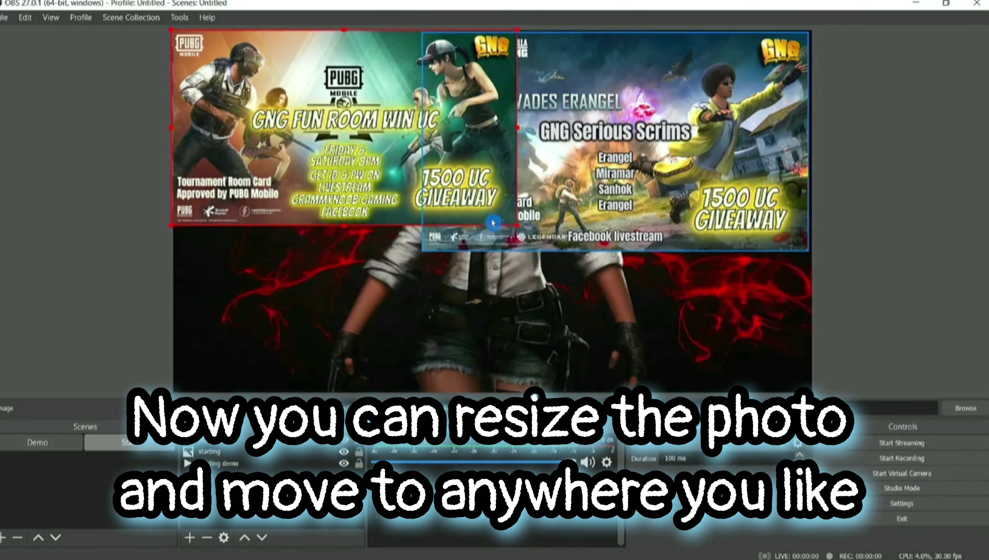
{"action": "left_click_drag", "start_coordinate": [515, 225], "coordinate": [398, 144]}
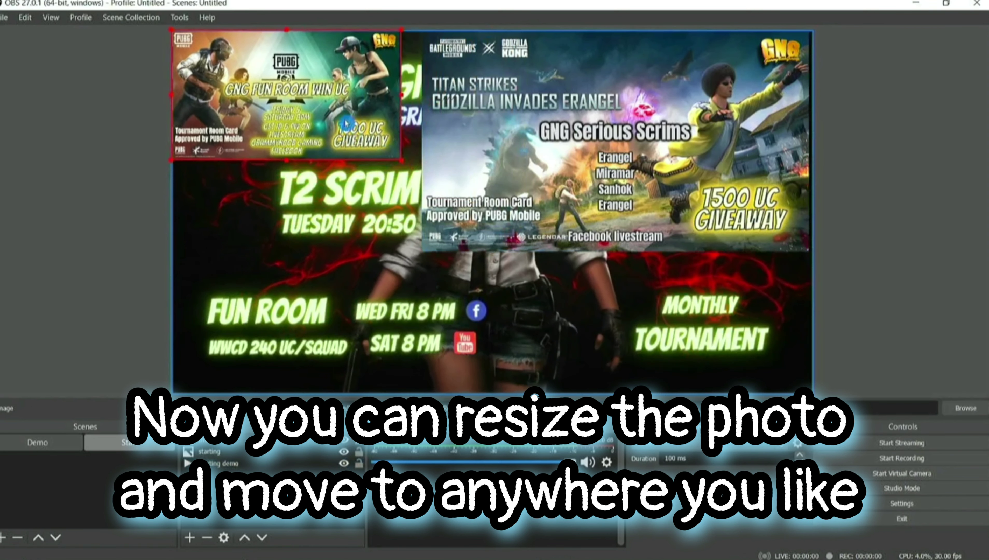
{"action": "left_click_drag", "start_coordinate": [351, 120], "coordinate": [347, 353]}
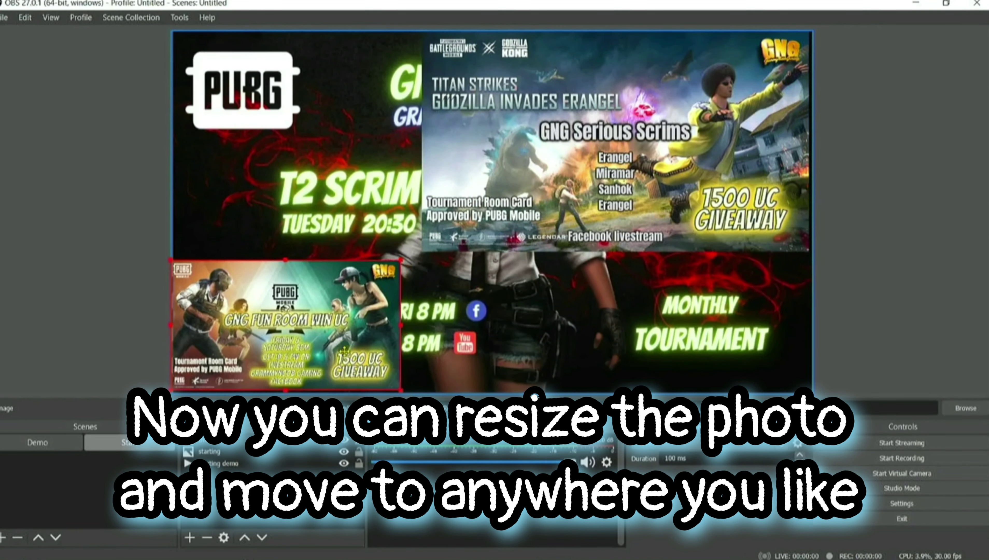
{"action": "left_click_drag", "start_coordinate": [498, 264], "coordinate": [504, 309]}
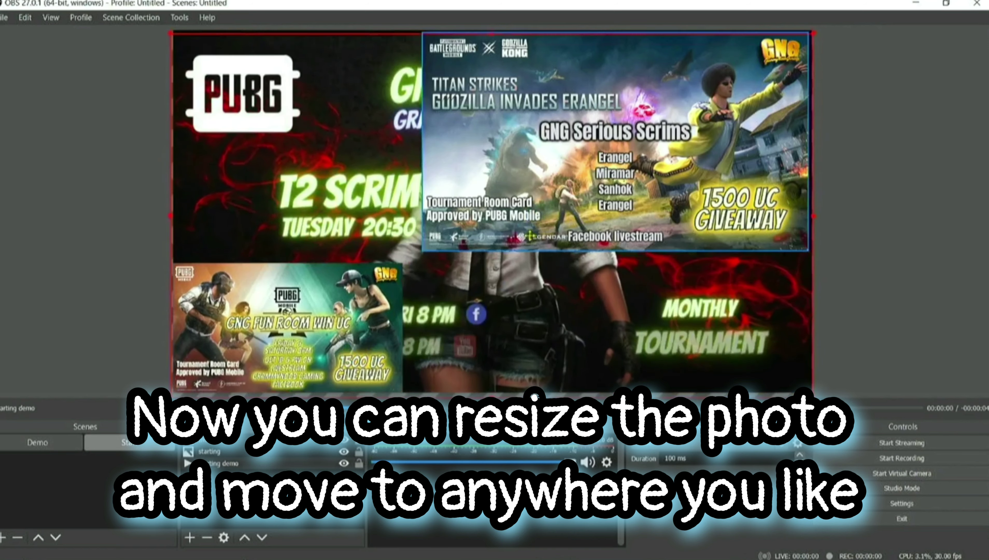
{"action": "left_click_drag", "start_coordinate": [540, 241], "coordinate": [535, 212]}
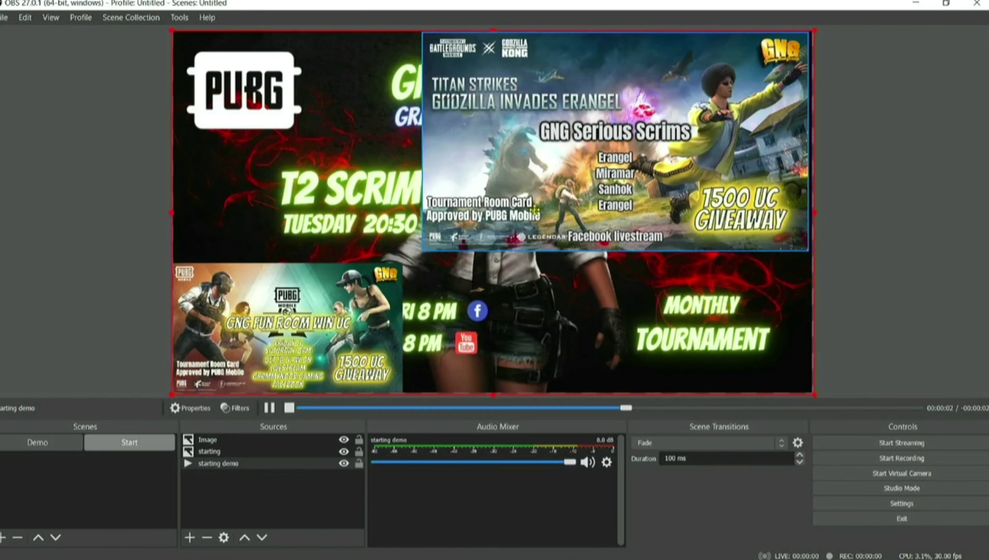
Shrink the Serious Scrims image into the bottom-right corner and nudge the Fun Room image up.
{"action": "left_click_drag", "start_coordinate": [525, 147], "coordinate": [529, 288]}
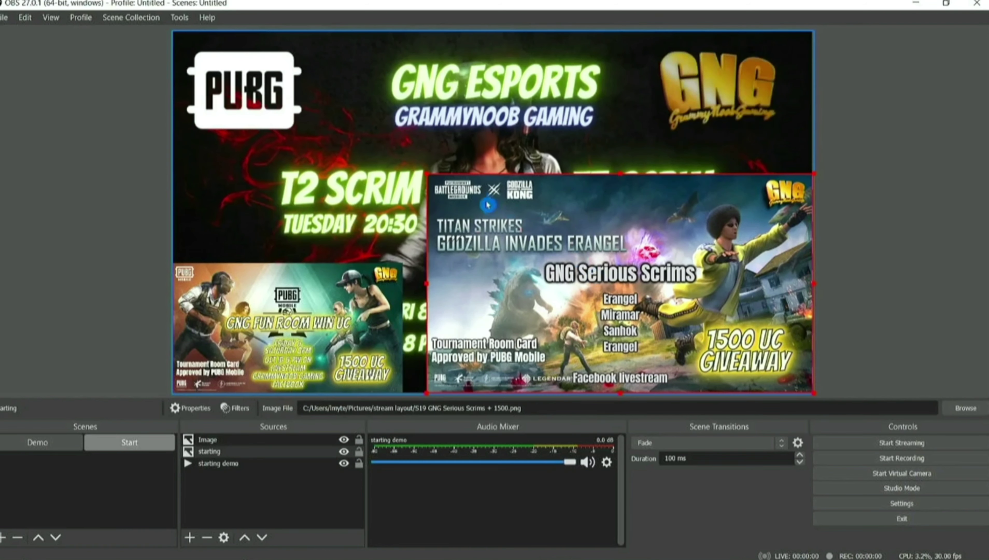
{"action": "left_click_drag", "start_coordinate": [427, 173], "coordinate": [585, 255]}
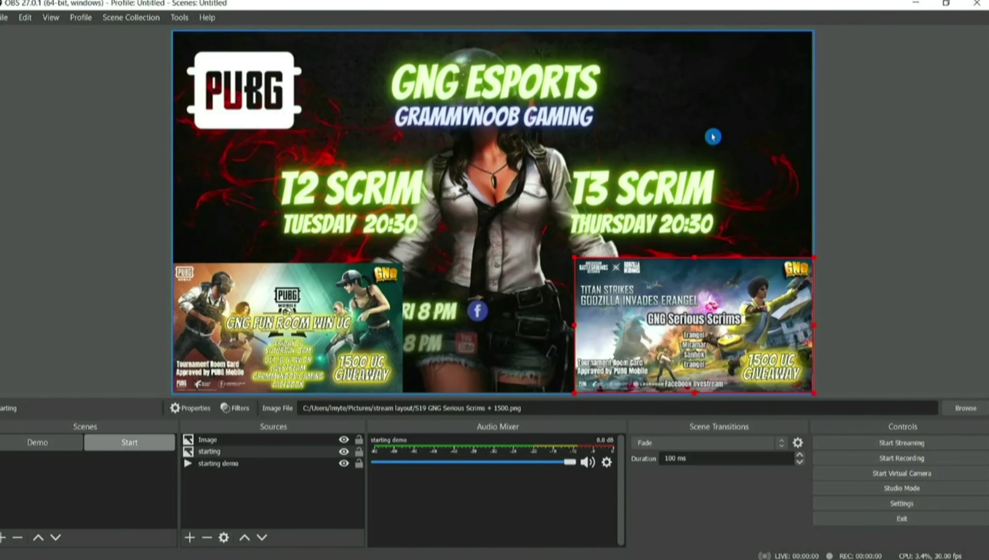
{"action": "left_click", "coordinate": [489, 186]}
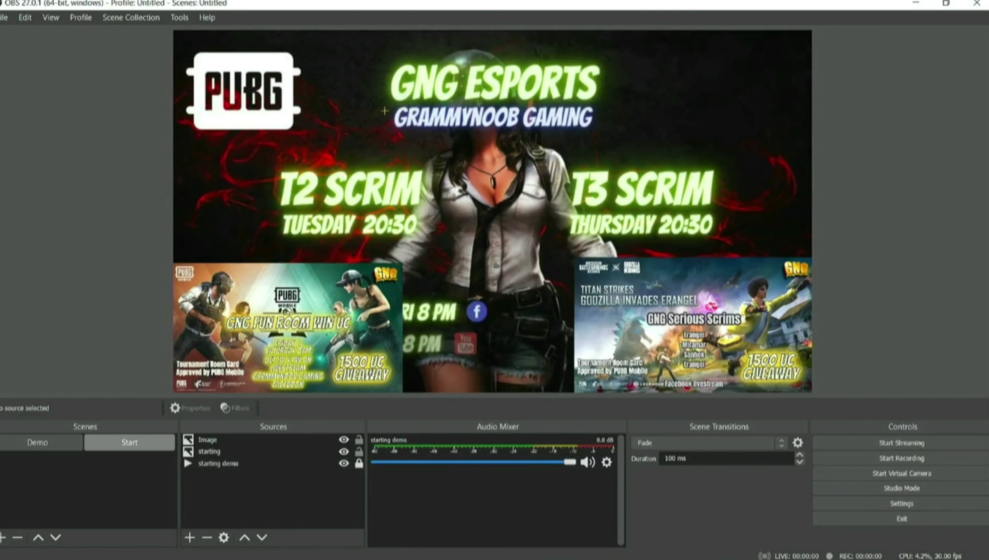
{"action": "left_click_drag", "start_coordinate": [288, 327], "coordinate": [314, 313]}
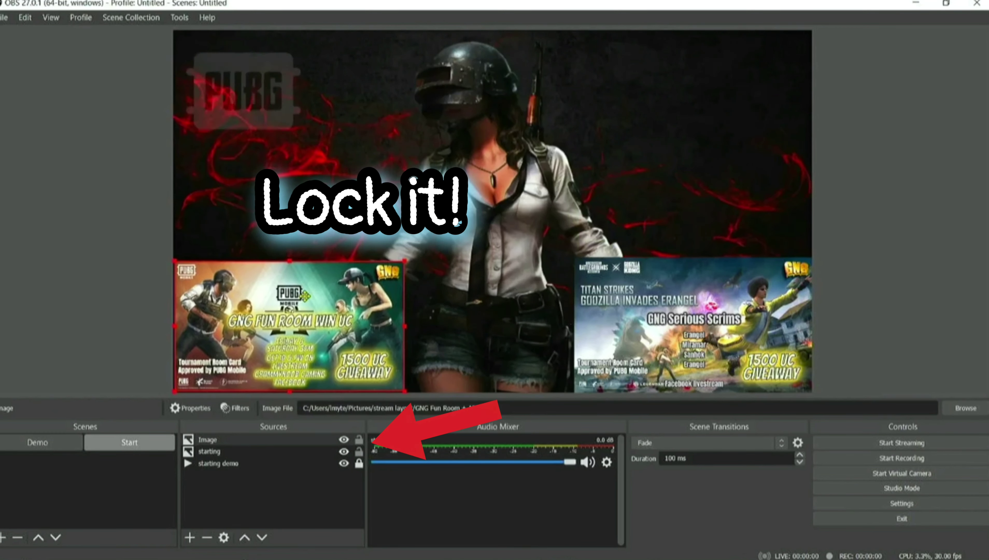
Lock the Fun Room and Serious Scrims image sources after a final Serious Scrims nudge.
{"action": "left_click", "coordinate": [358, 439]}
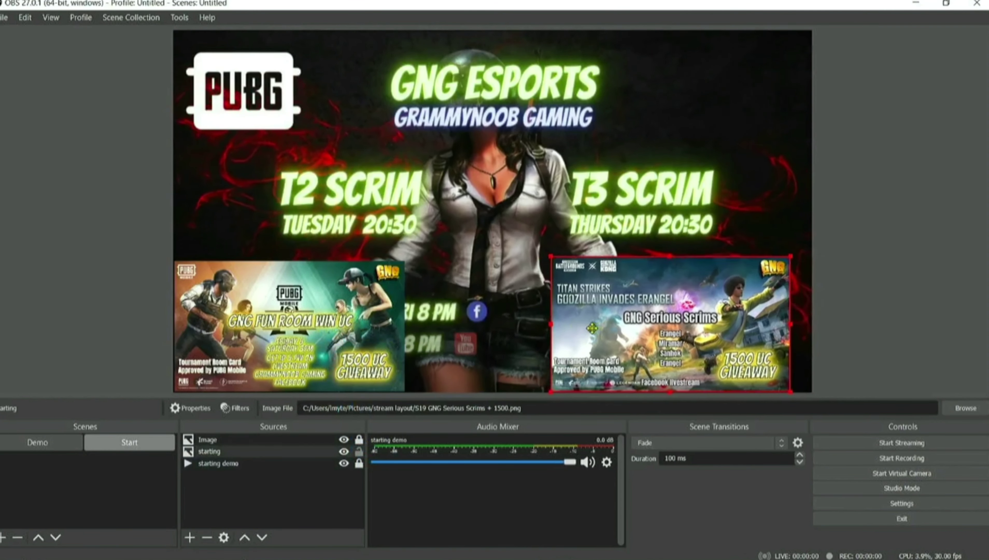
{"action": "left_click_drag", "start_coordinate": [615, 330], "coordinate": [613, 327]}
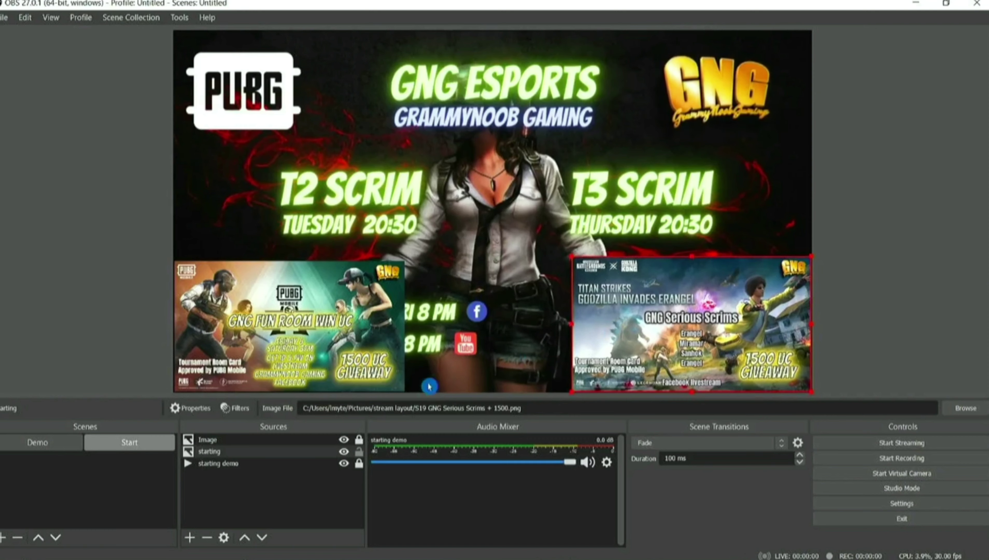
{"action": "left_click", "coordinate": [359, 451]}
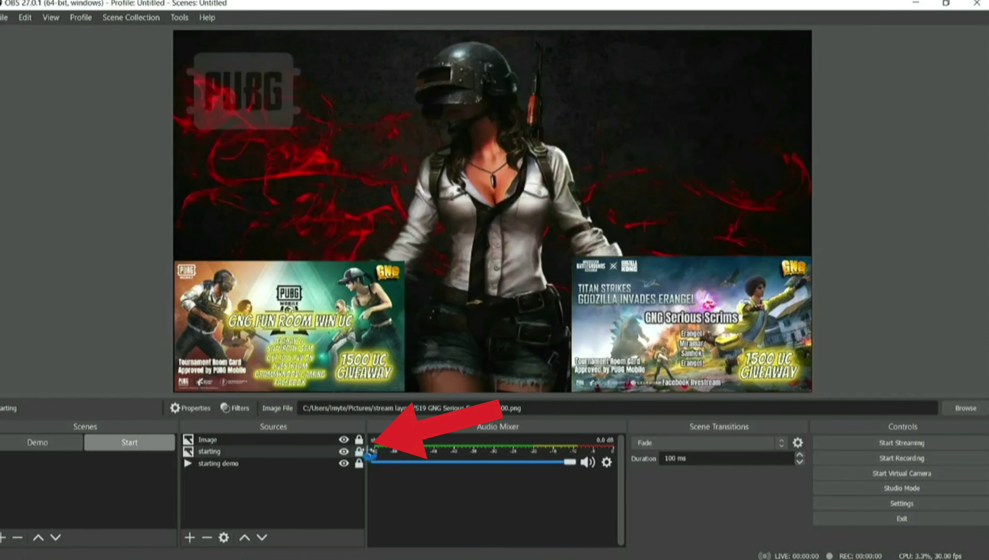
{"action": "left_click", "coordinate": [461, 212]}
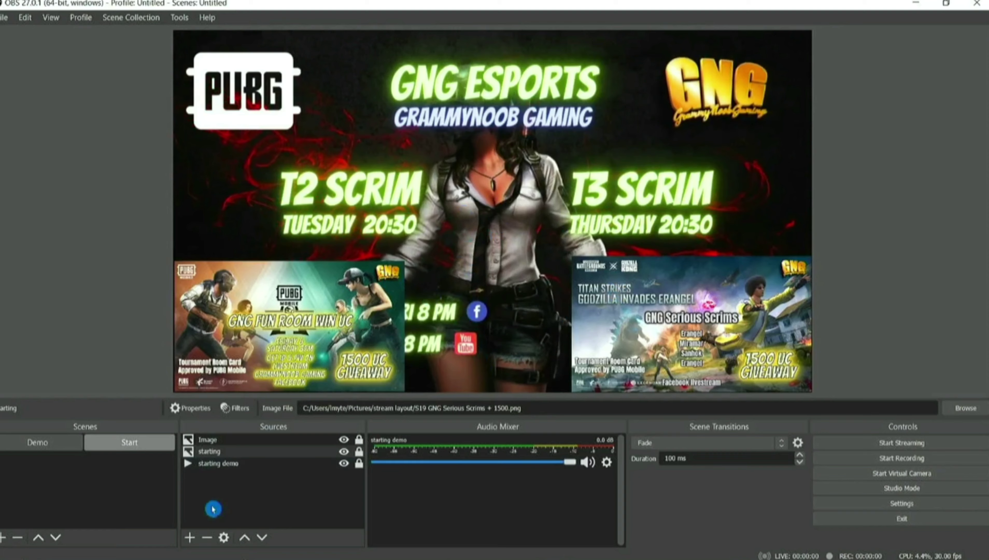
{"action": "left_click", "coordinate": [226, 488]}
{"action": "left_click", "coordinate": [190, 537]}
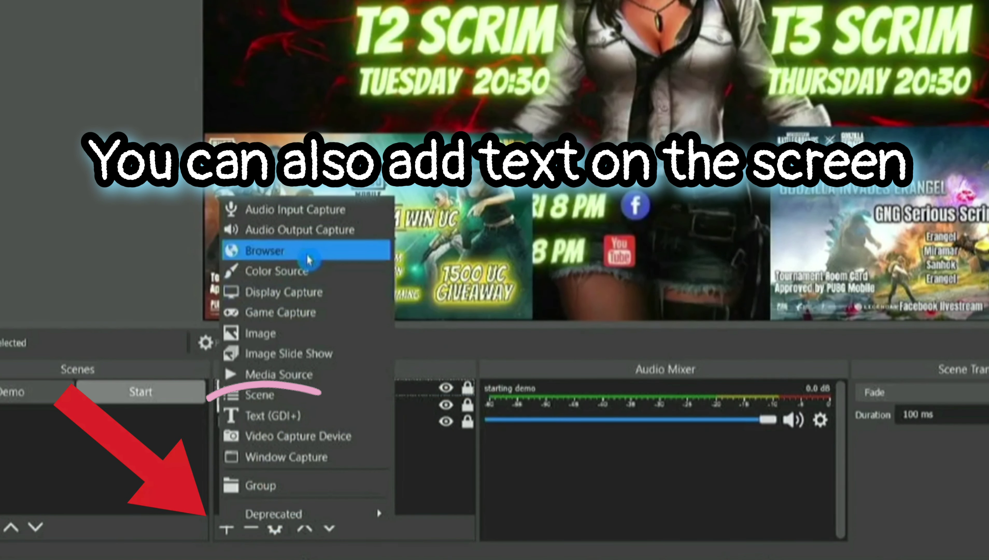
Create a text source named 'text starting soon'.
{"action": "left_click", "coordinate": [290, 416]}
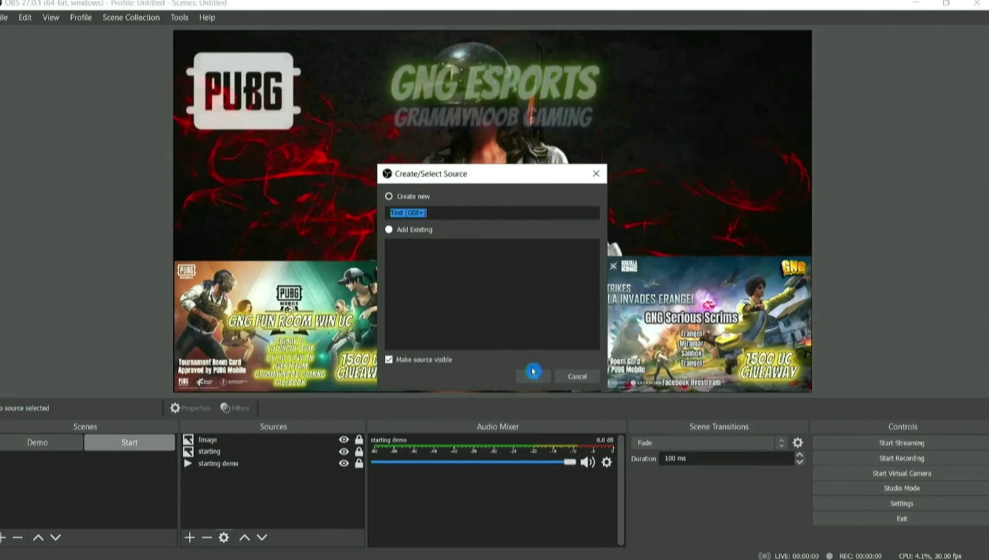
{"action": "type", "text": "st"}
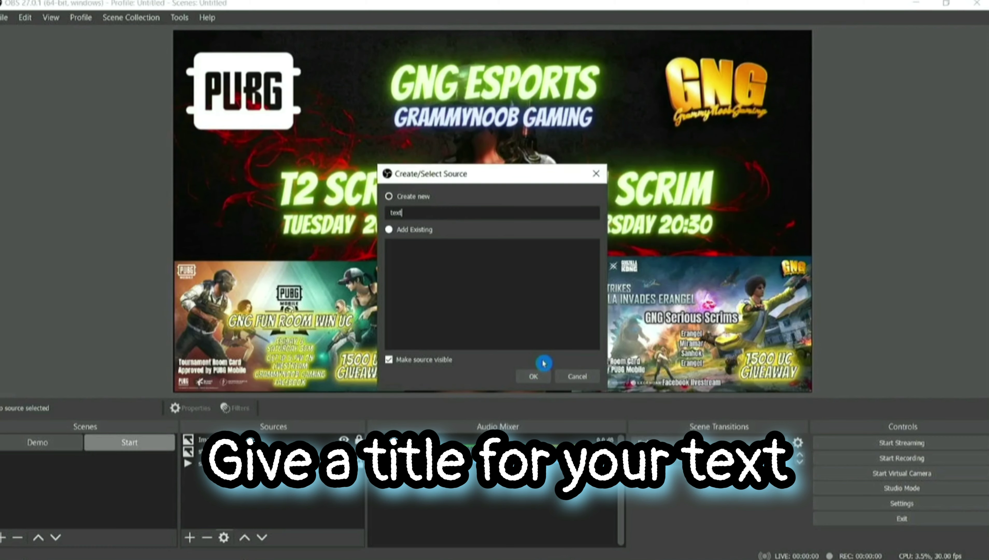
{"action": "type", "text": "xt starting soon"}
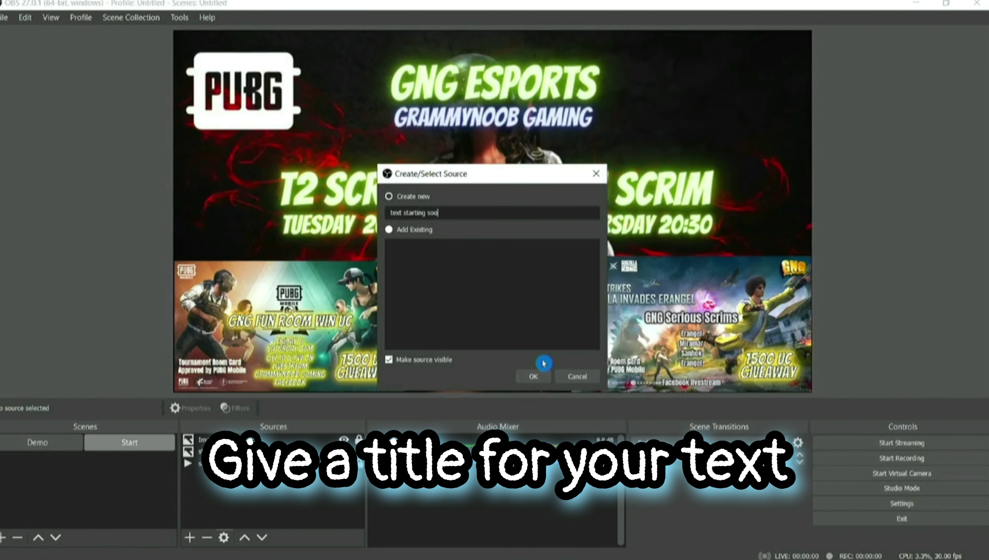
{"action": "key", "text": "Return"}
Set the text's font size to 48.
{"action": "left_click", "coordinate": [566, 336]}
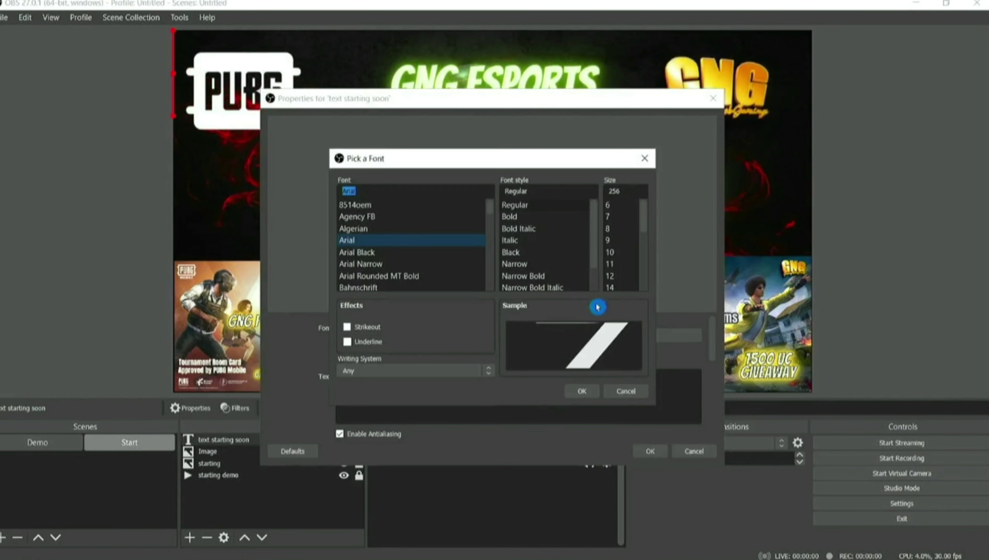
{"action": "left_click", "coordinate": [625, 278]}
{"action": "scroll", "coordinate": [624, 271], "scroll_direction": "down", "scroll_amount": 4}
{"action": "left_click", "coordinate": [623, 266]}
{"action": "left_click", "coordinate": [585, 393]}
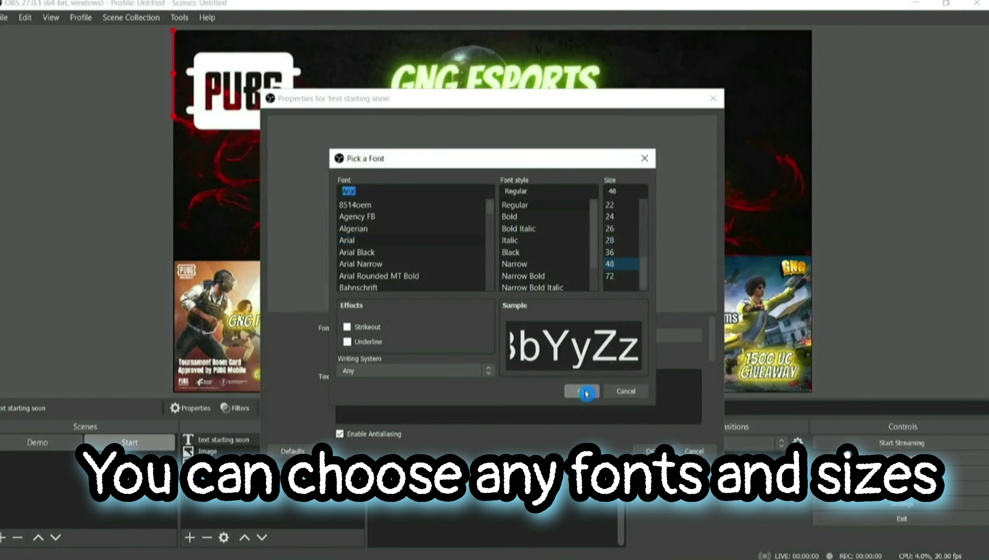
Preview several fonts and settle on Cooper Black Regular.
{"action": "left_click", "coordinate": [389, 216]}
{"action": "left_click", "coordinate": [389, 229]}
{"action": "left_click", "coordinate": [392, 264]}
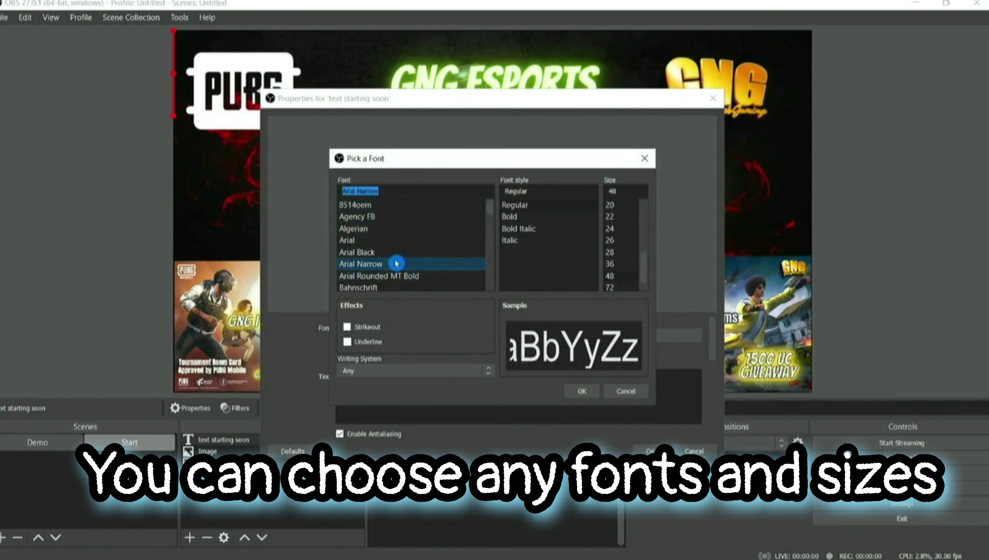
{"action": "scroll", "coordinate": [395, 264], "scroll_direction": "down", "scroll_amount": 5}
{"action": "left_click", "coordinate": [395, 264]}
{"action": "scroll", "coordinate": [395, 263], "scroll_direction": "down", "scroll_amount": 3}
{"action": "left_click", "coordinate": [395, 268]}
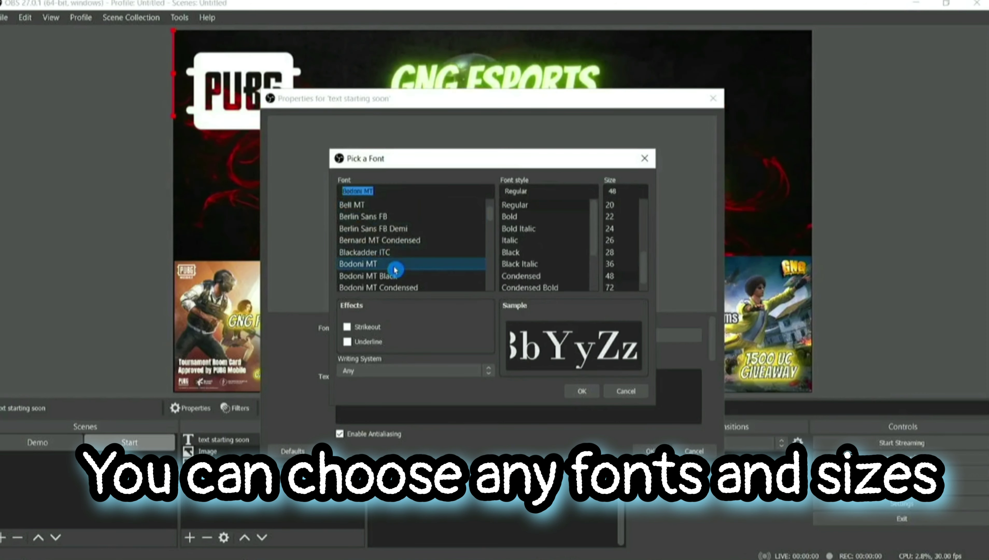
{"action": "left_click", "coordinate": [396, 275]}
{"action": "scroll", "coordinate": [418, 250], "scroll_direction": "down", "scroll_amount": 4}
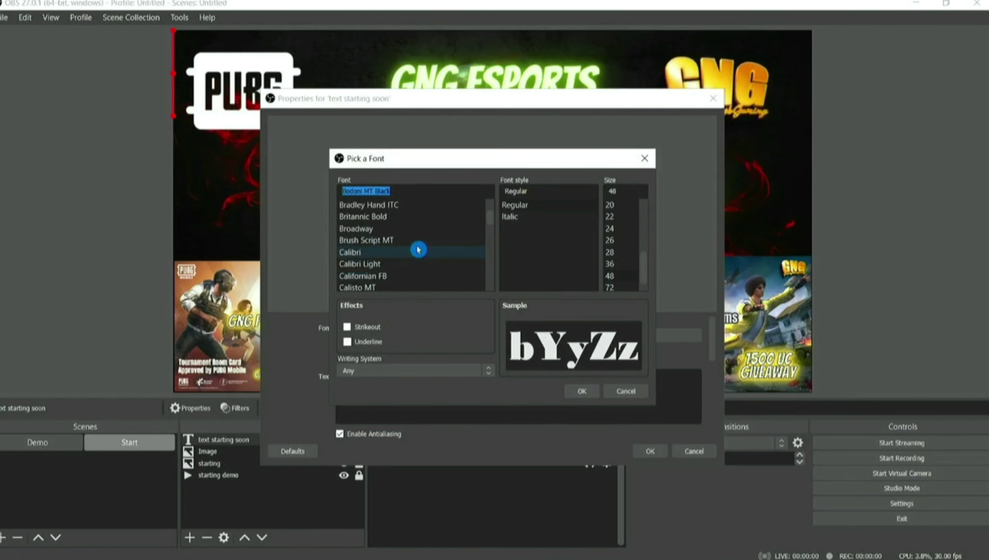
{"action": "left_click", "coordinate": [395, 274]}
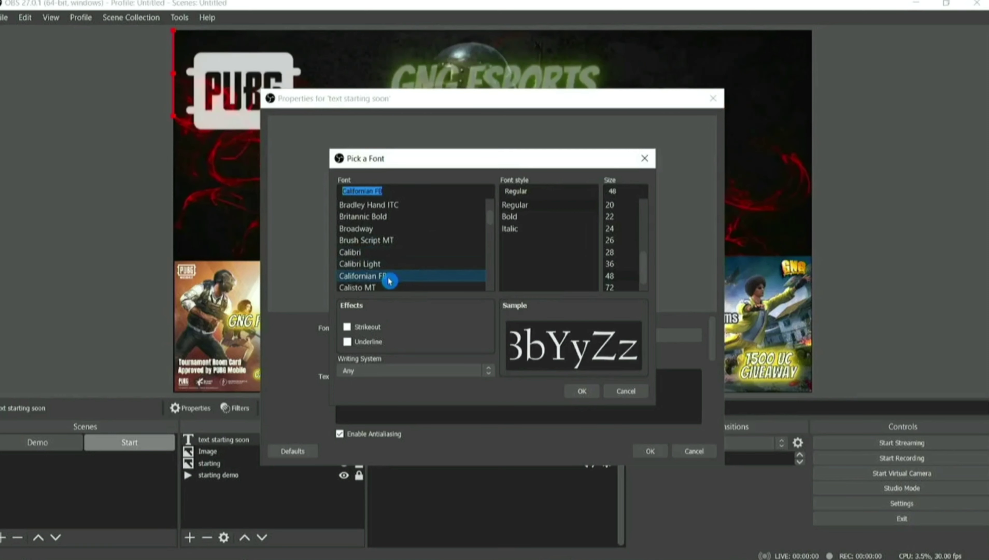
{"action": "left_click", "coordinate": [385, 289]}
{"action": "scroll", "coordinate": [396, 259], "scroll_direction": "down", "scroll_amount": 3}
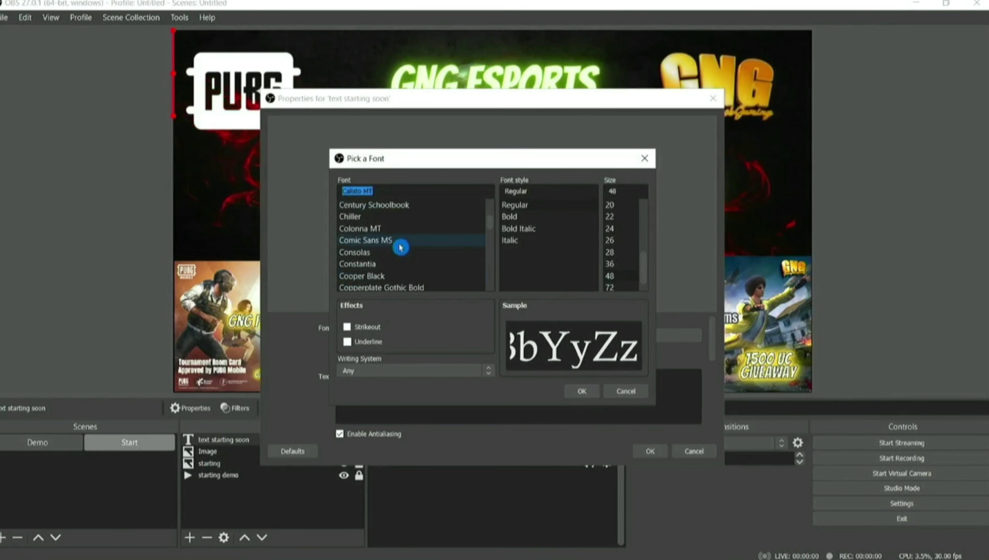
{"action": "left_click", "coordinate": [378, 275]}
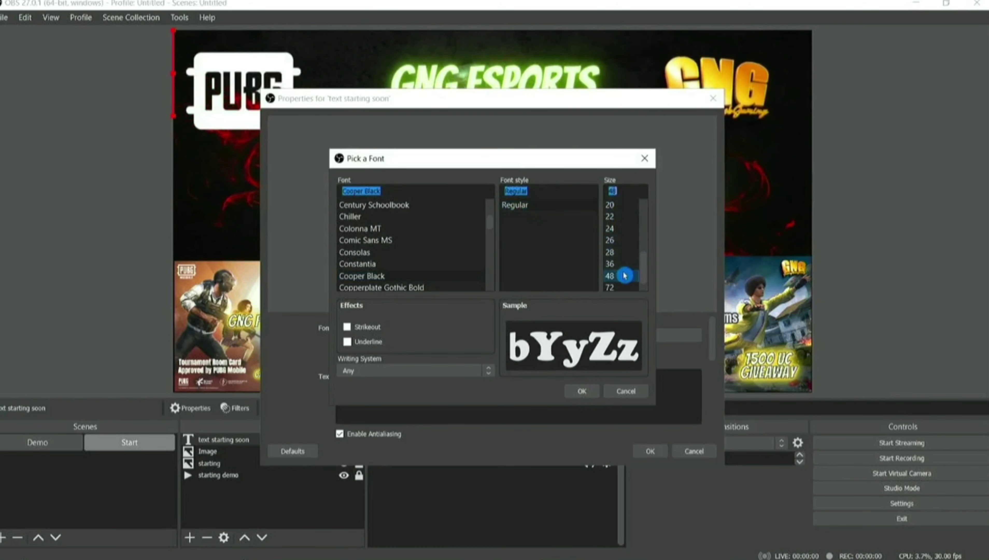
{"action": "left_click", "coordinate": [594, 388]}
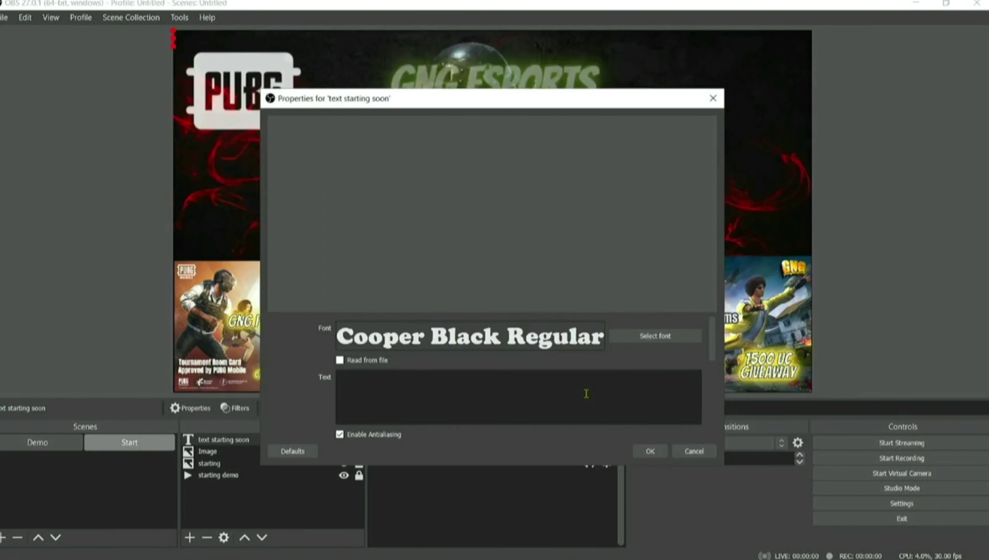
Enter the text 'LIVE Stream starting soon........' and apply the properties.
{"action": "left_click", "coordinate": [542, 385]}
{"action": "type", "text": "hell"}
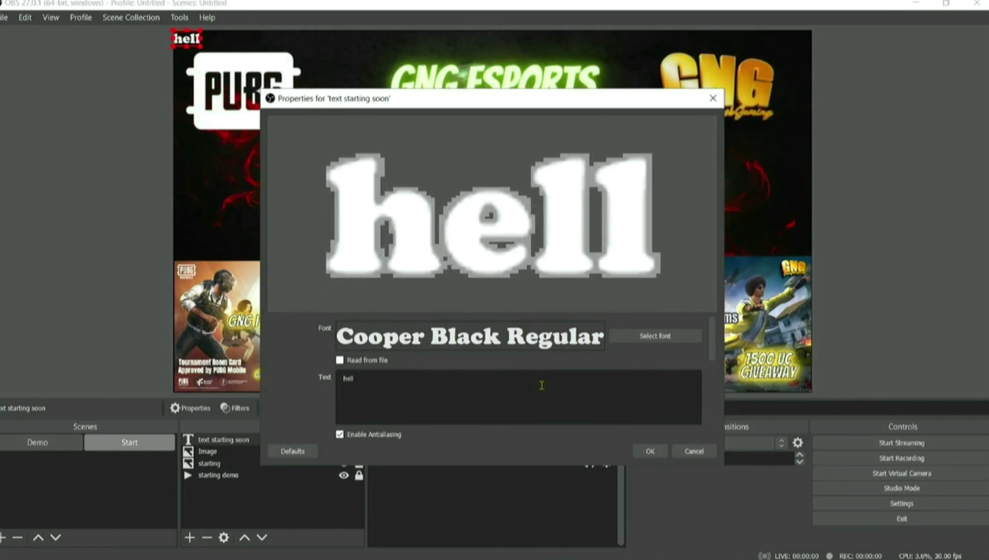
{"action": "key", "text": "BackSpace"}
{"action": "key", "text": "BackSpace"}
{"action": "key", "text": "BackSpace"}
{"action": "key", "text": "BackSpace"}
{"action": "type", "text": "LIVE"}
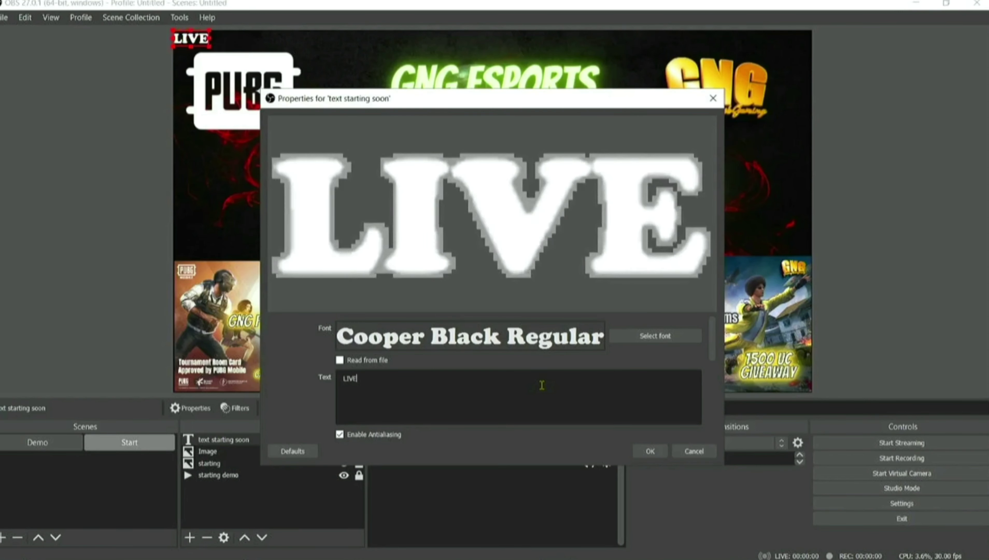
{"action": "type", "text": " Stream "}
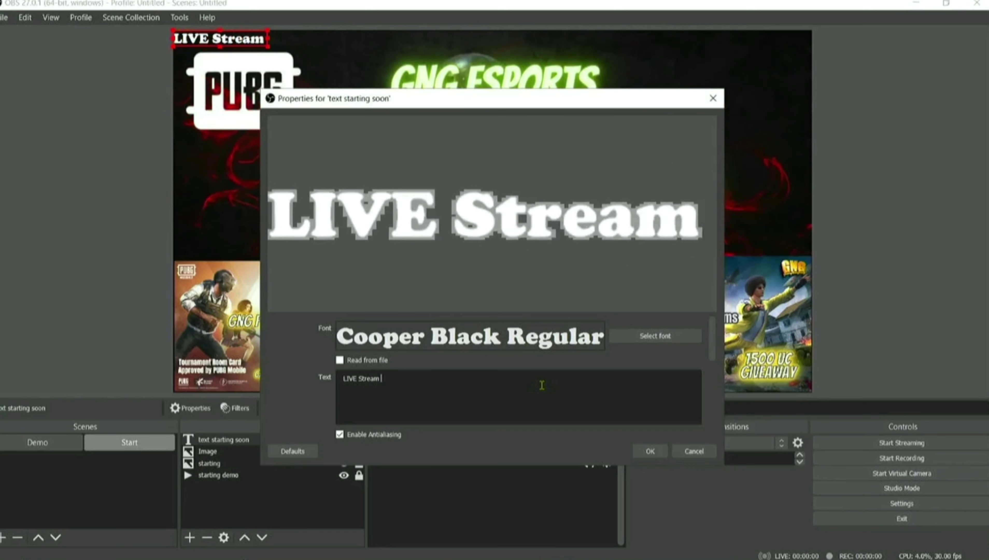
{"action": "type", "text": "starting "}
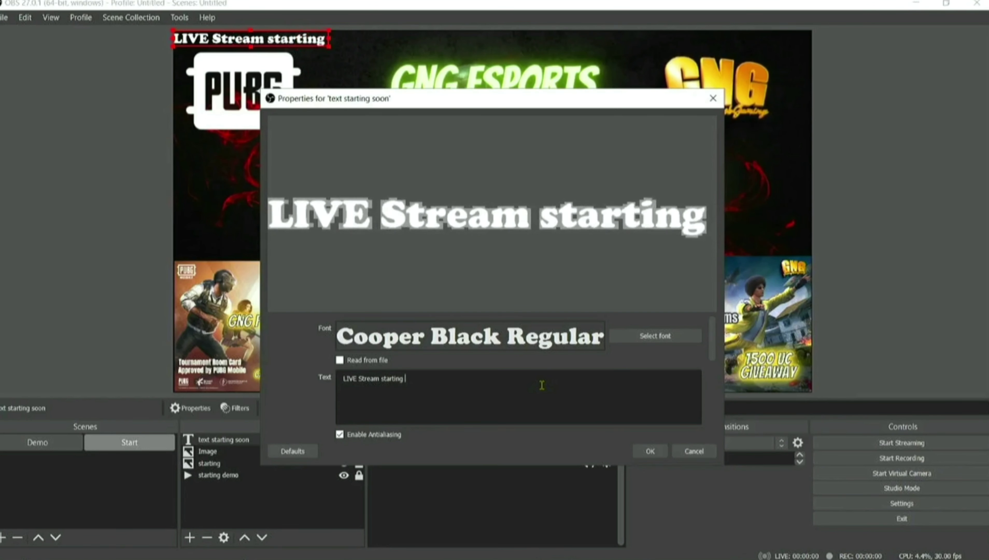
{"action": "type", "text": "soon"}
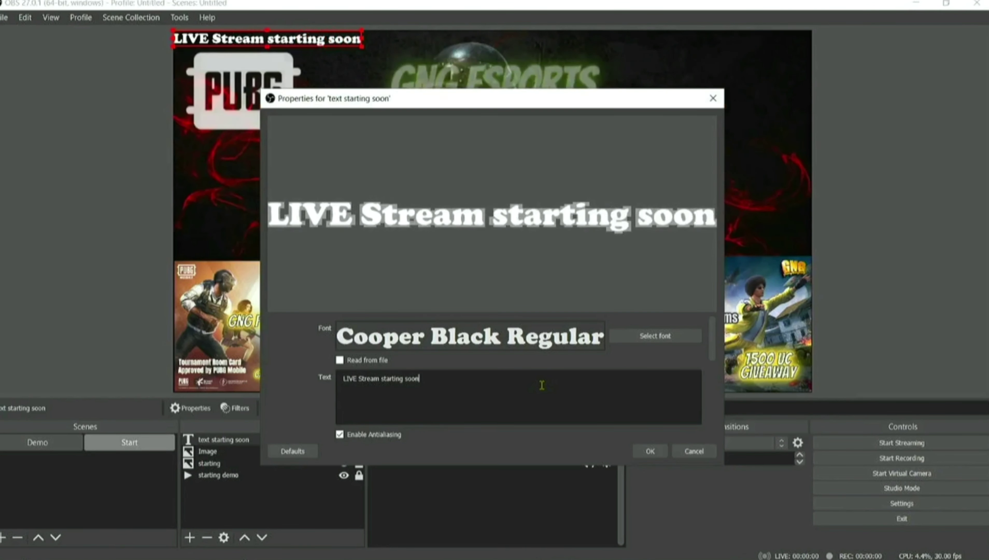
{"action": "type", "text": "........"}
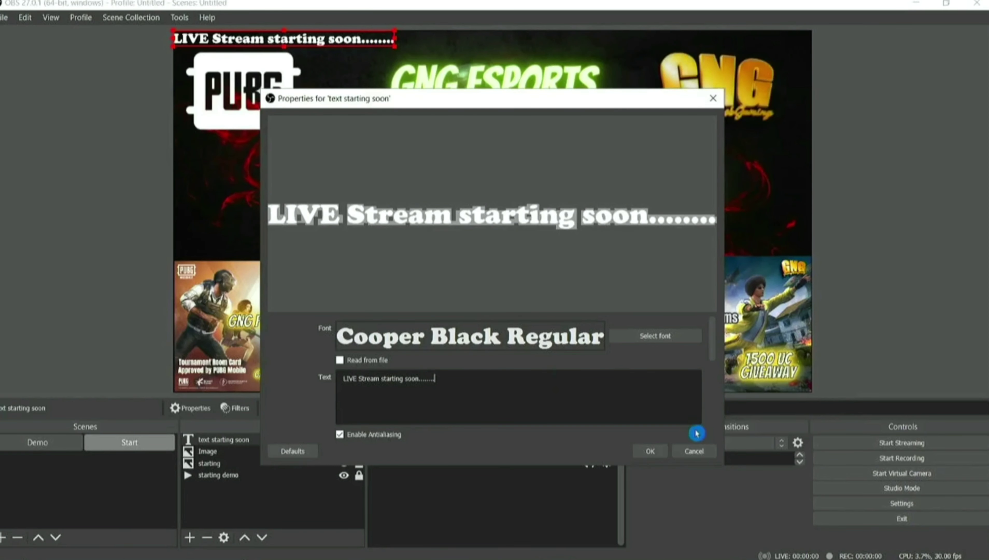
{"action": "left_click", "coordinate": [650, 452]}
Move the 'LIVE Stream starting soon' text to the top centre of the canvas.
{"action": "left_click_drag", "start_coordinate": [349, 43], "coordinate": [561, 40]}
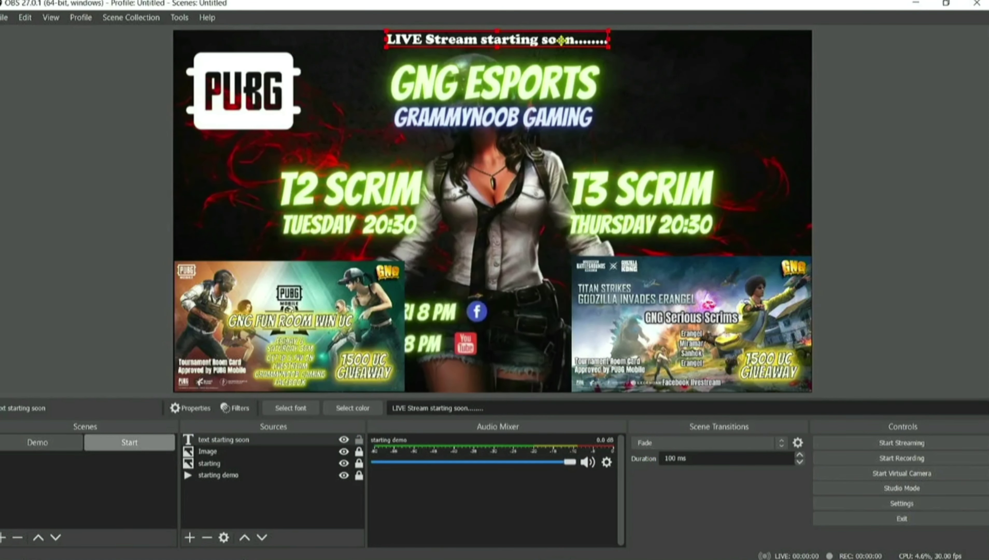
{"action": "left_click", "coordinate": [541, 58]}
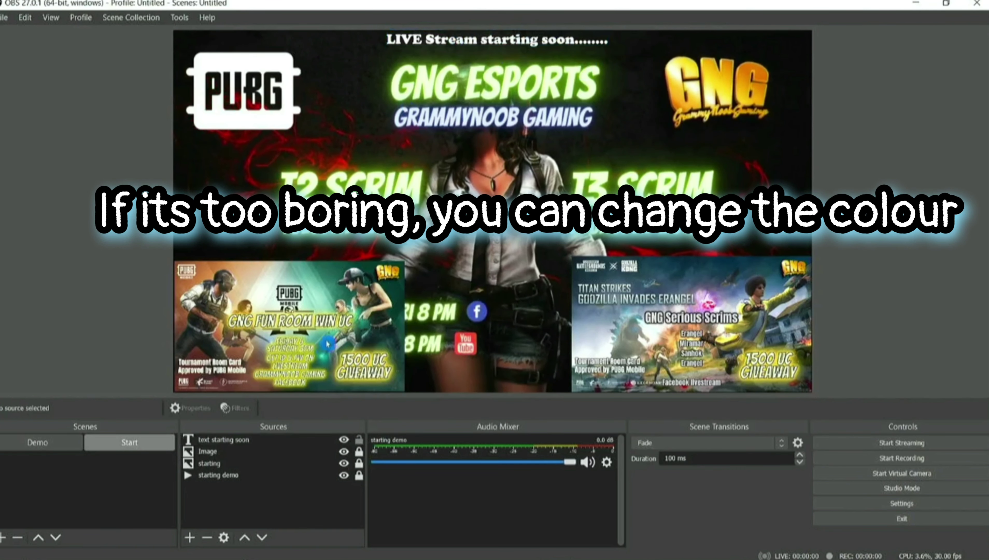
{"action": "left_click", "coordinate": [229, 479]}
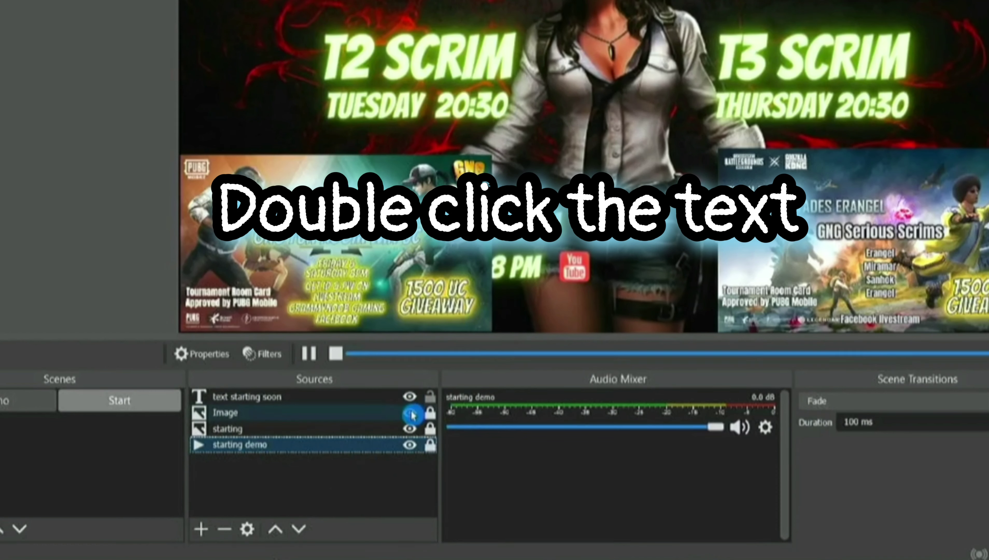
{"action": "left_click", "coordinate": [275, 439]}
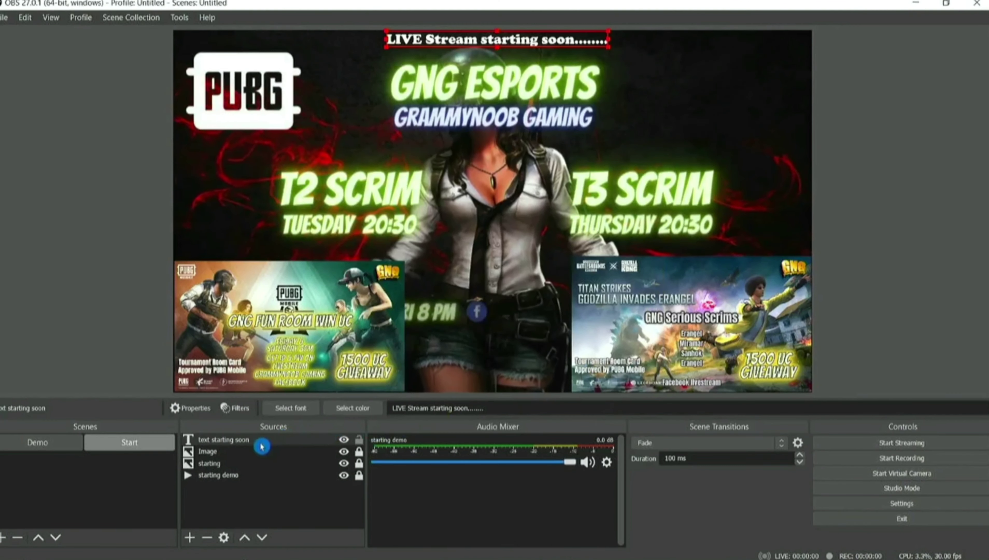
Set the starting-soon text source's colour to yellow (#ffff00) in its properties.
{"action": "double_click", "coordinate": [303, 396]}
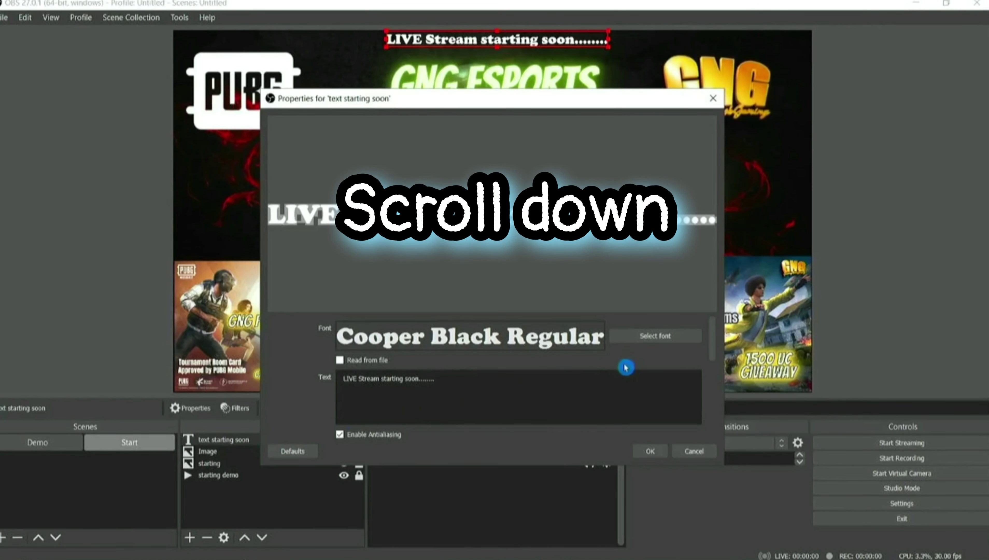
{"action": "scroll", "coordinate": [624, 365], "scroll_direction": "down", "scroll_amount": 5}
{"action": "scroll", "coordinate": [510, 375], "scroll_direction": "up", "scroll_amount": 5}
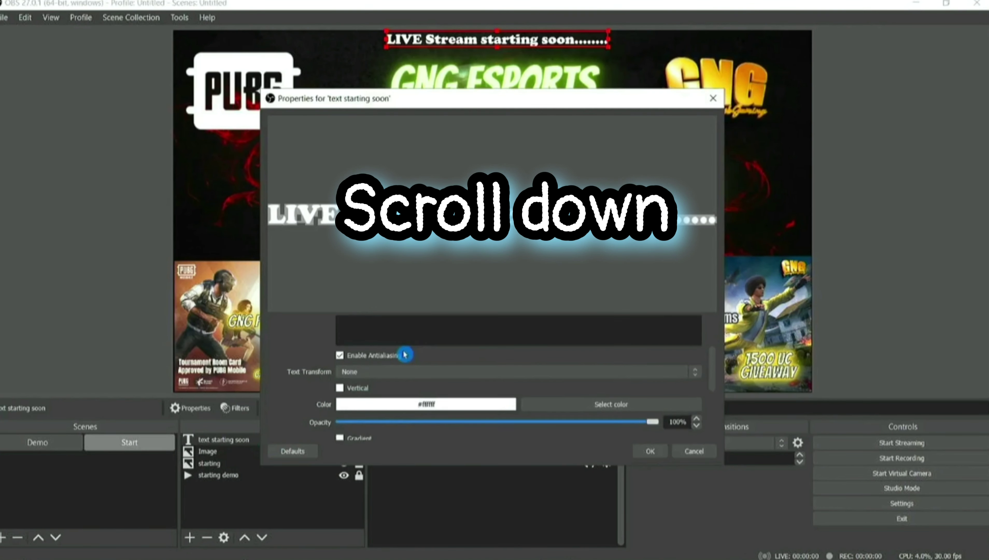
{"action": "scroll", "coordinate": [427, 363], "scroll_direction": "up", "scroll_amount": 2}
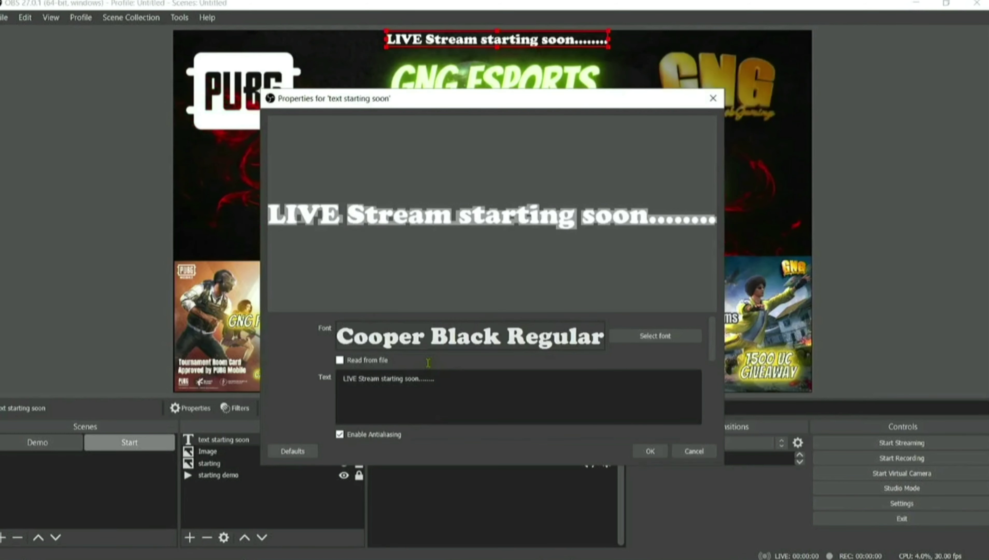
{"action": "scroll", "coordinate": [427, 362], "scroll_direction": "down", "scroll_amount": 5}
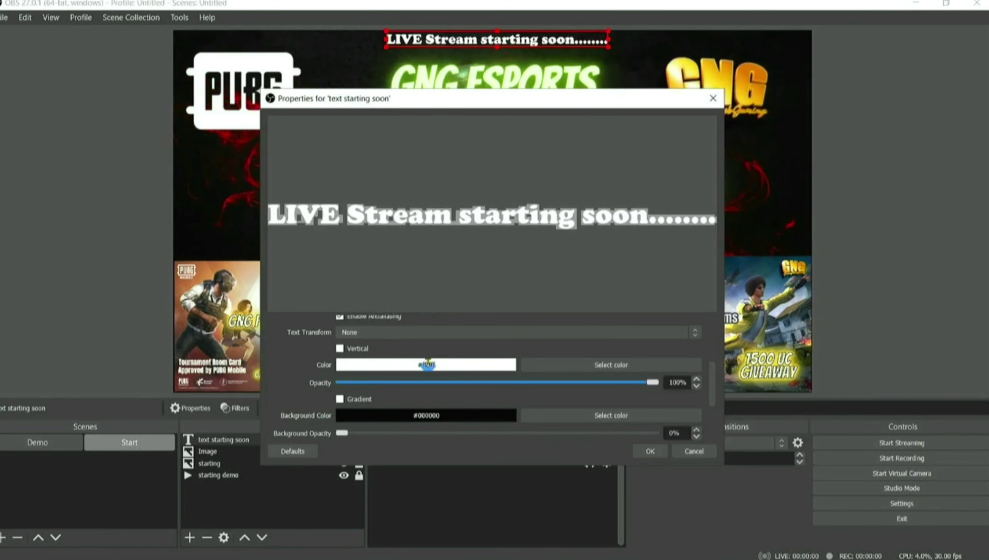
{"action": "scroll", "coordinate": [429, 372], "scroll_direction": "down", "scroll_amount": 1}
{"action": "scroll", "coordinate": [430, 375], "scroll_direction": "up", "scroll_amount": 1}
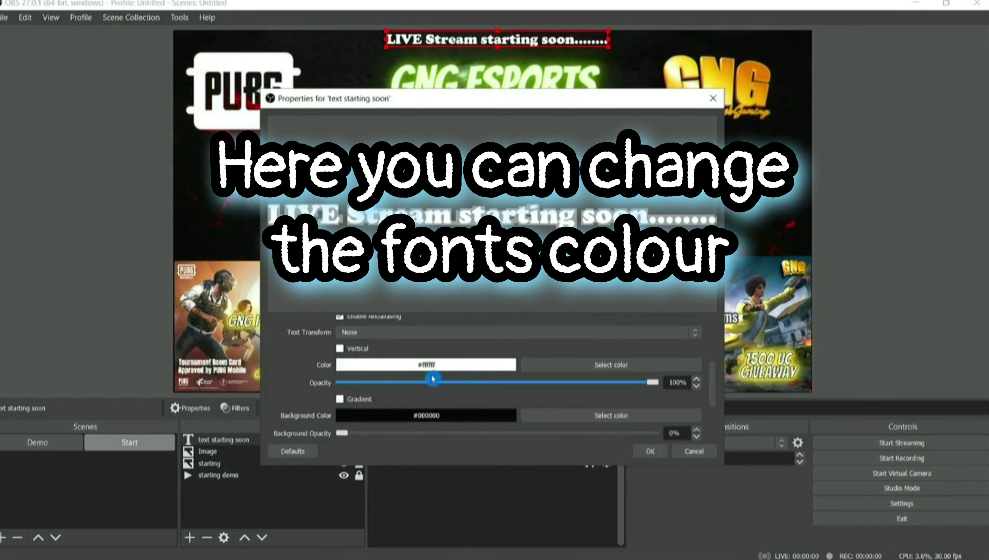
{"action": "scroll", "coordinate": [433, 378], "scroll_direction": "up", "scroll_amount": 2}
{"action": "scroll", "coordinate": [434, 361], "scroll_direction": "down", "scroll_amount": 1}
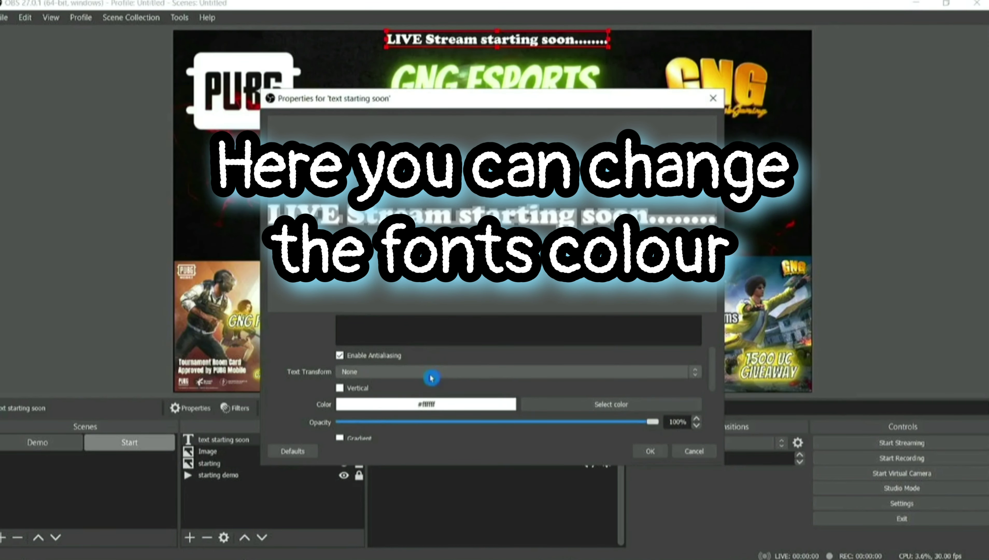
{"action": "left_click", "coordinate": [567, 406]}
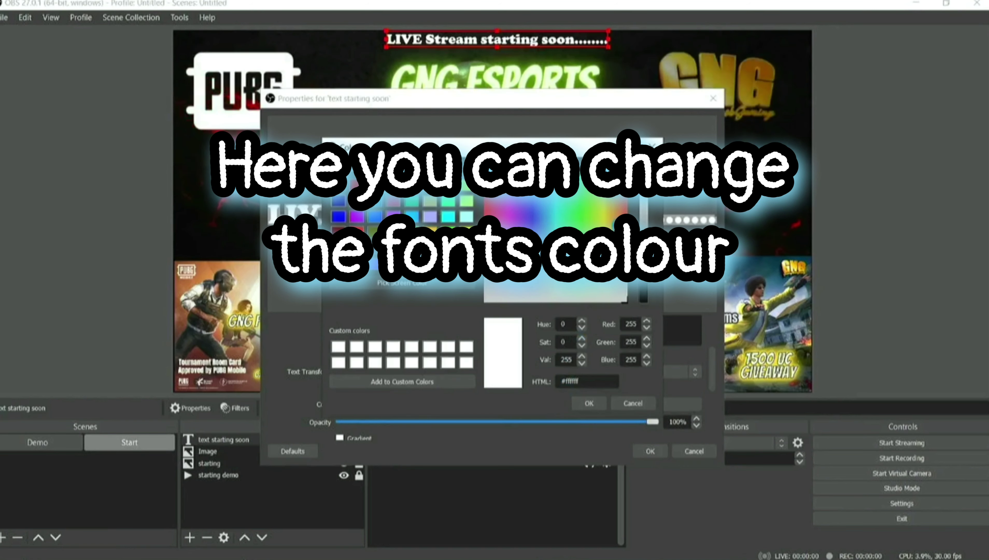
{"action": "left_click", "coordinate": [467, 232]}
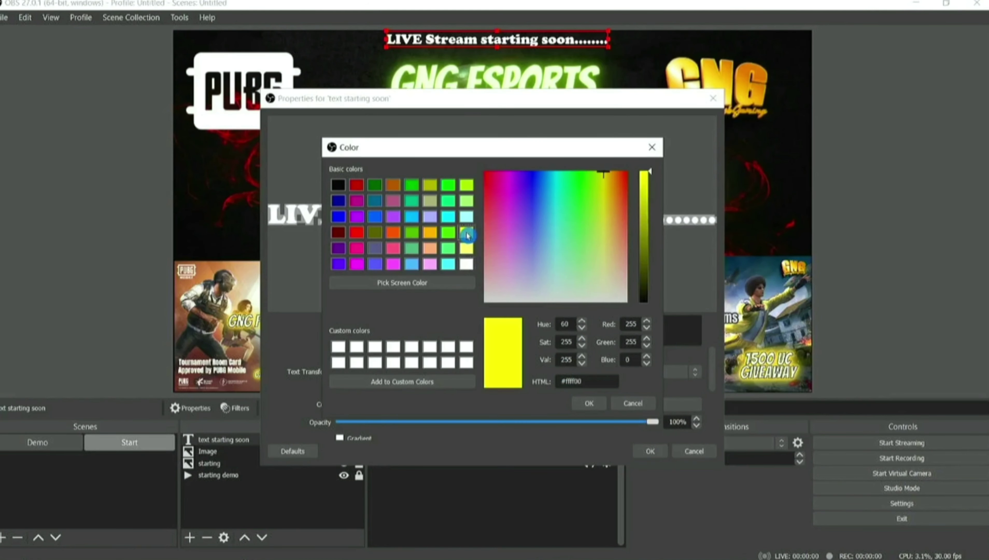
{"action": "left_click", "coordinate": [588, 404]}
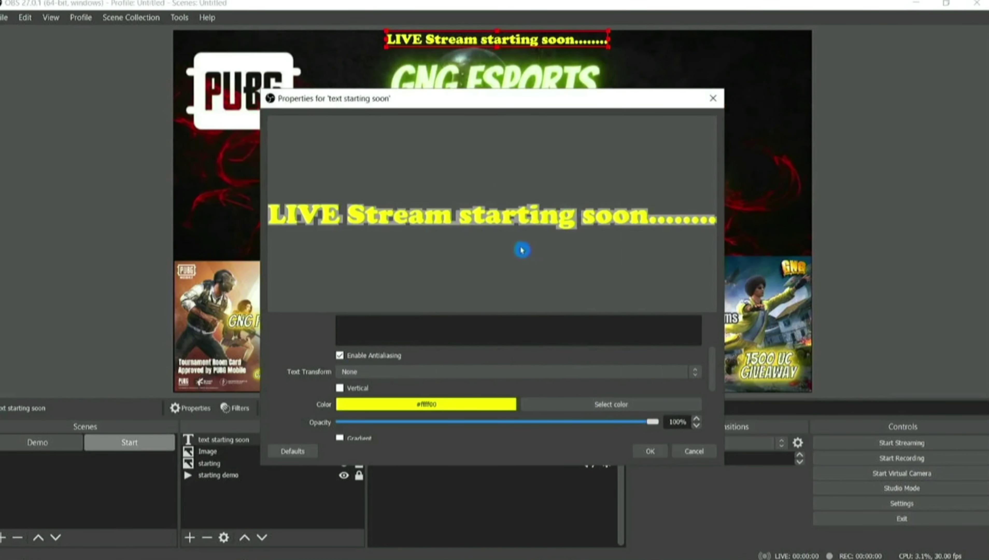
Enable a gradient on the text with orange (#ffaa00) as the second colour, and close properties.
{"action": "scroll", "coordinate": [537, 401], "scroll_direction": "down", "scroll_amount": 2}
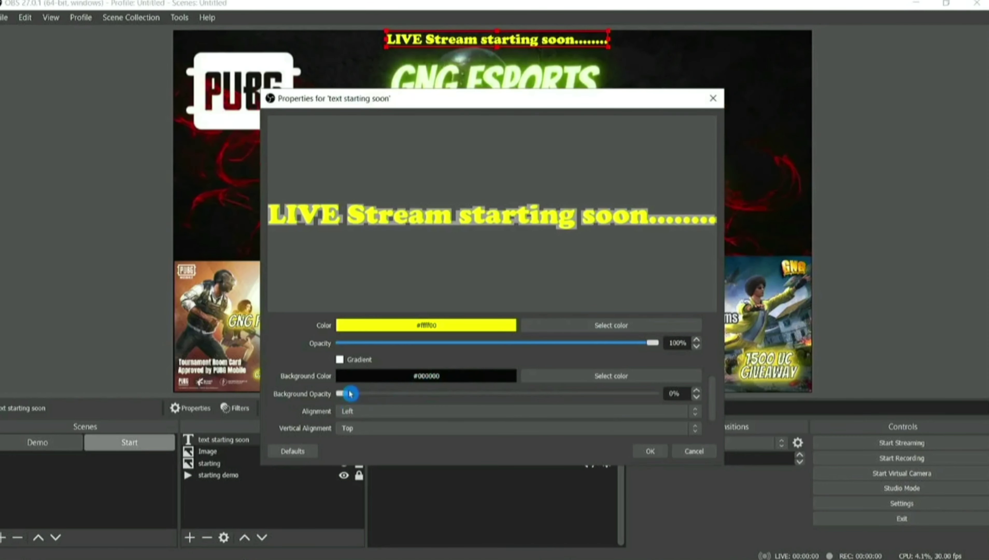
{"action": "mouse_move", "coordinate": [345, 394]}
{"action": "left_mouse_down"}
{"action": "mouse_move", "coordinate": [659, 392]}
{"action": "mouse_move", "coordinate": [340, 393]}
{"action": "left_mouse_up"}
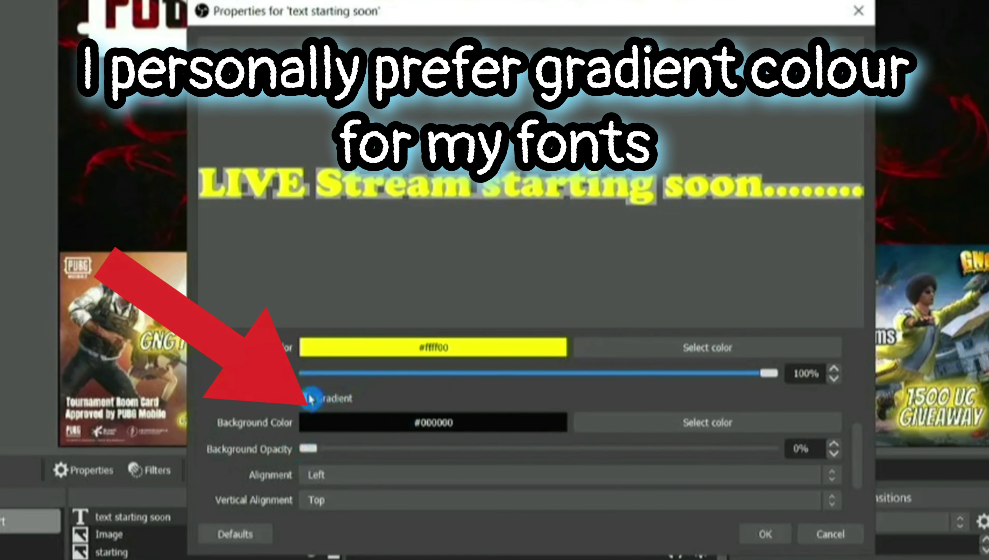
{"action": "left_click", "coordinate": [311, 399]}
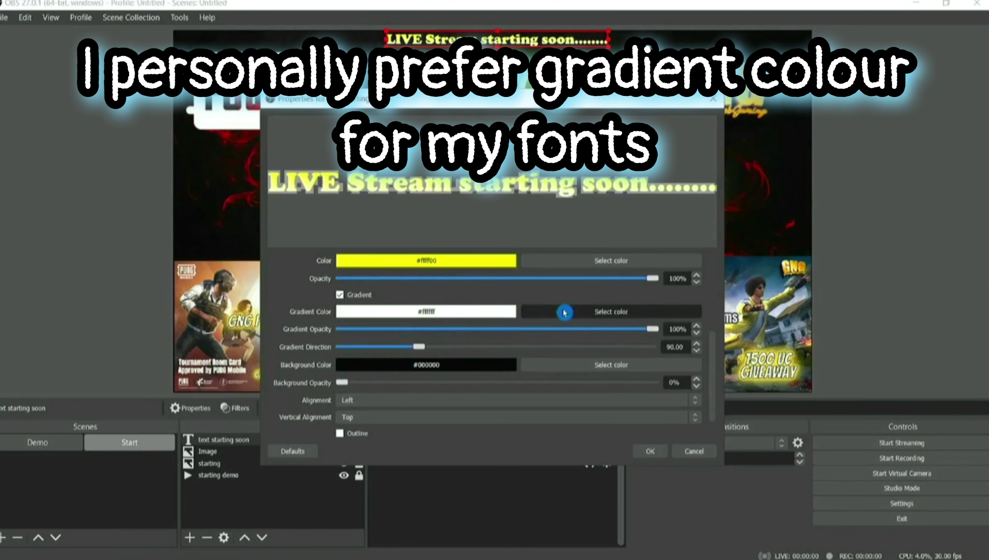
{"action": "left_click", "coordinate": [584, 327]}
{"action": "left_click", "coordinate": [431, 233]}
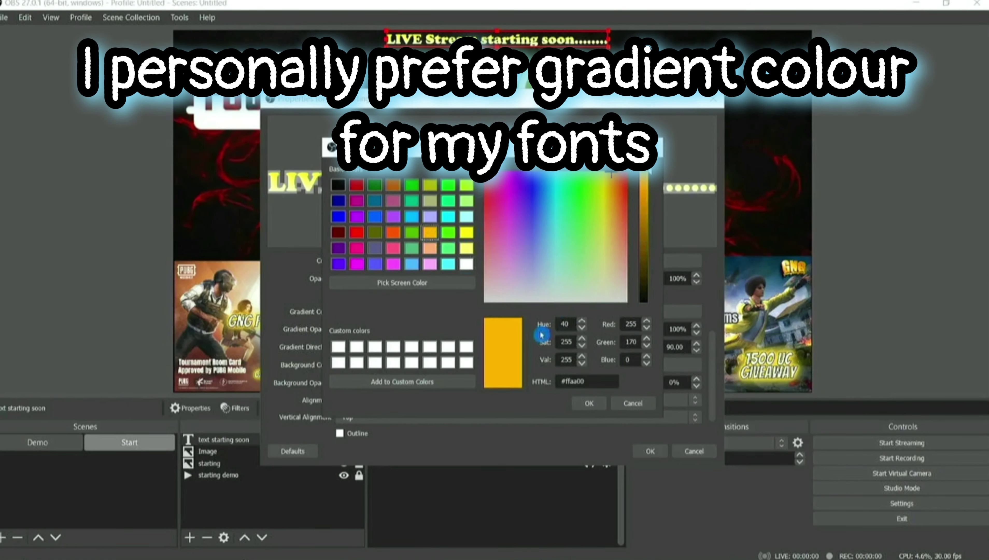
{"action": "left_click", "coordinate": [589, 402]}
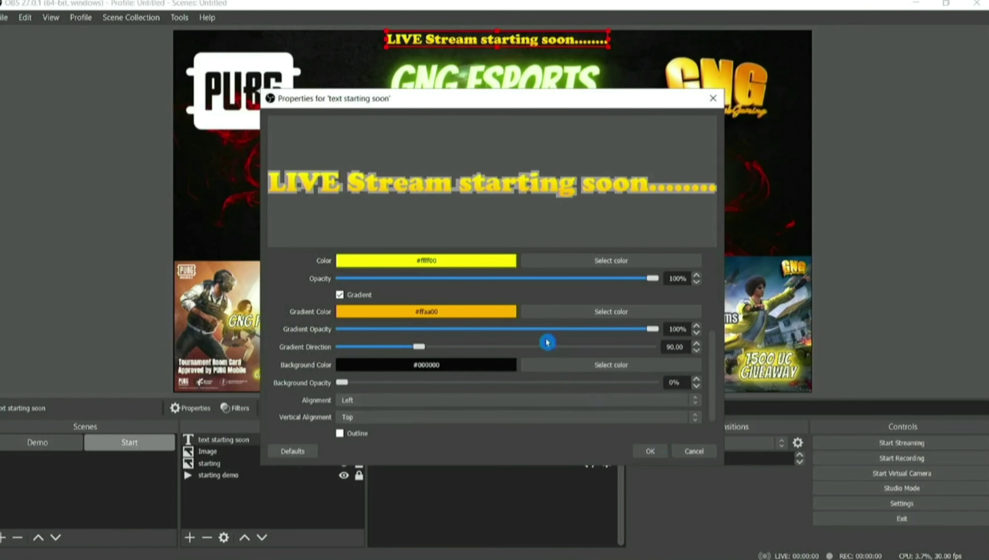
{"action": "left_click", "coordinate": [650, 450]}
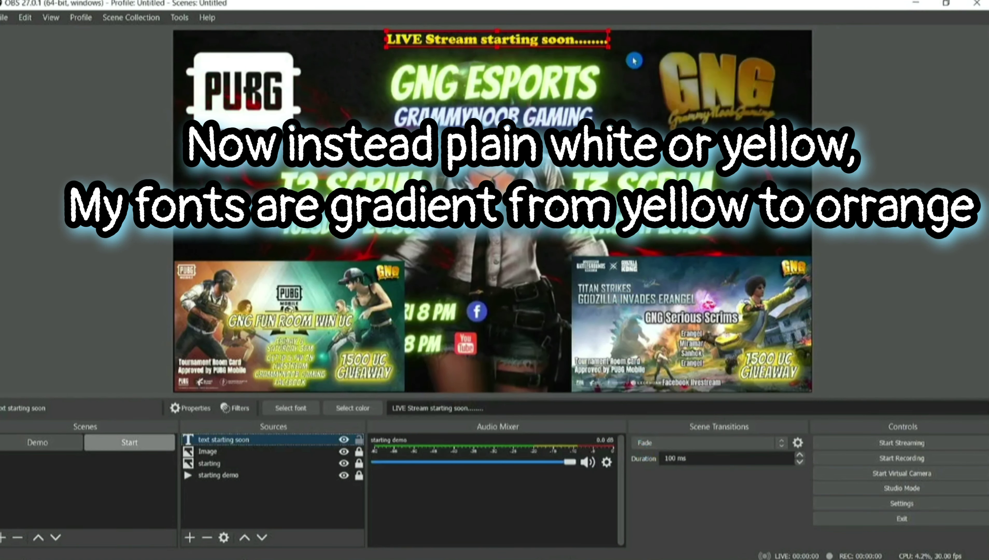
Enlarge the starting-soon text, then pick Scroll from the text source's filter list.
{"action": "left_click_drag", "start_coordinate": [608, 47], "coordinate": [552, 46]}
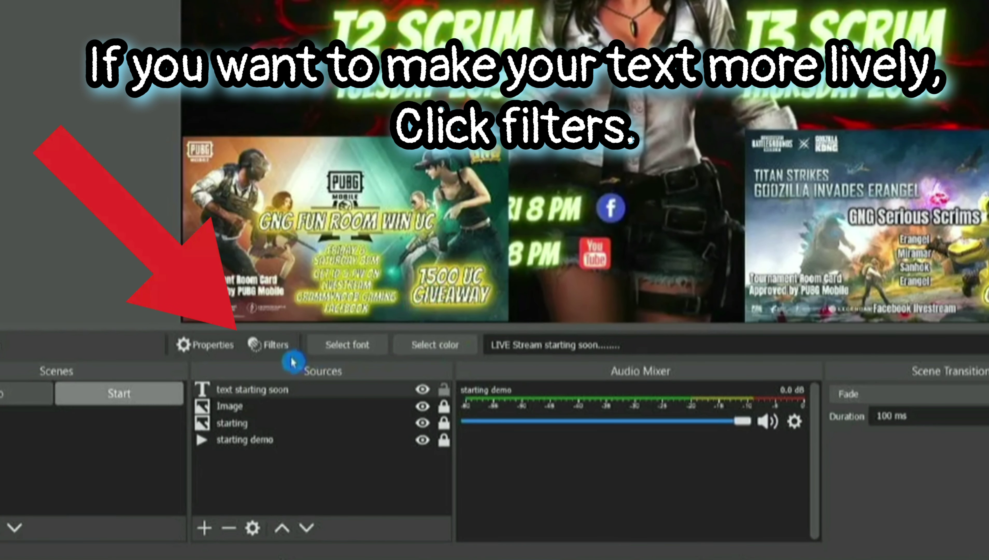
{"action": "left_click", "coordinate": [258, 352]}
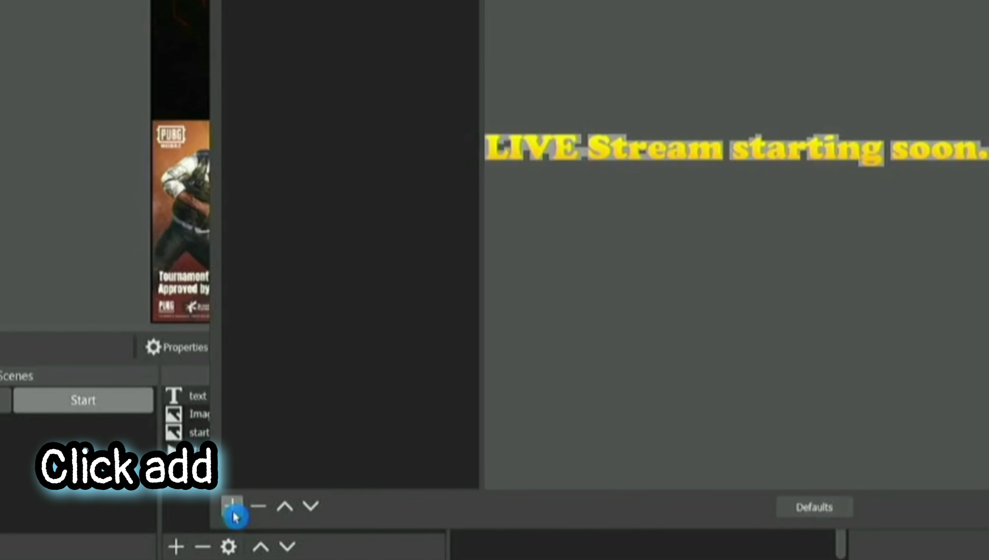
{"action": "left_click", "coordinate": [236, 509]}
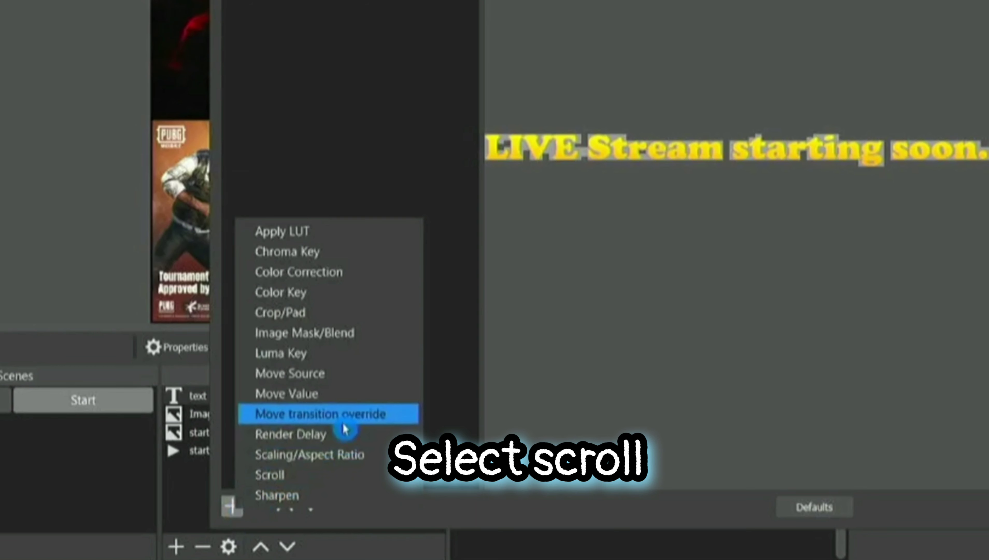
{"action": "left_click", "coordinate": [317, 475]}
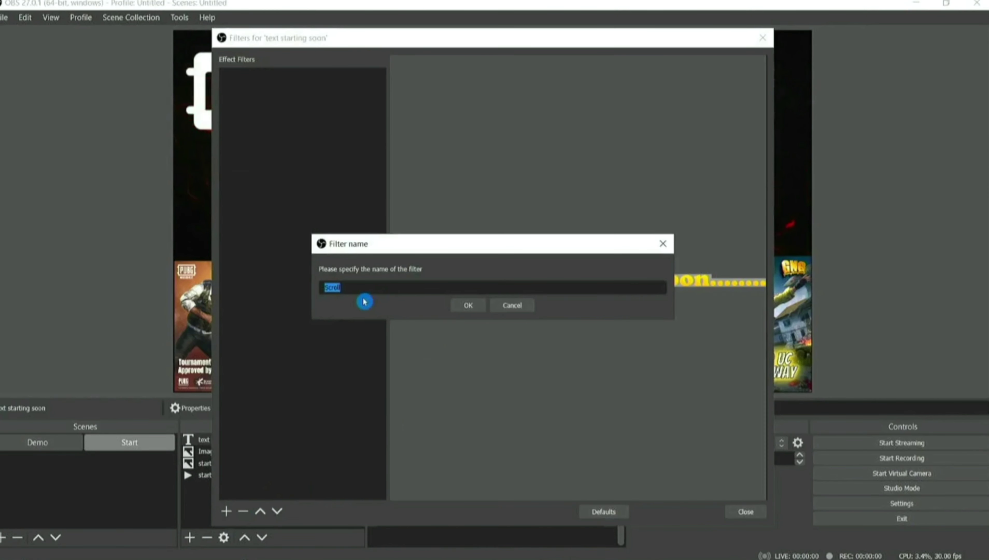
Add the Scroll filter with horizontal speed 165 and begin editing the banner text's end.
{"action": "left_click", "coordinate": [475, 311]}
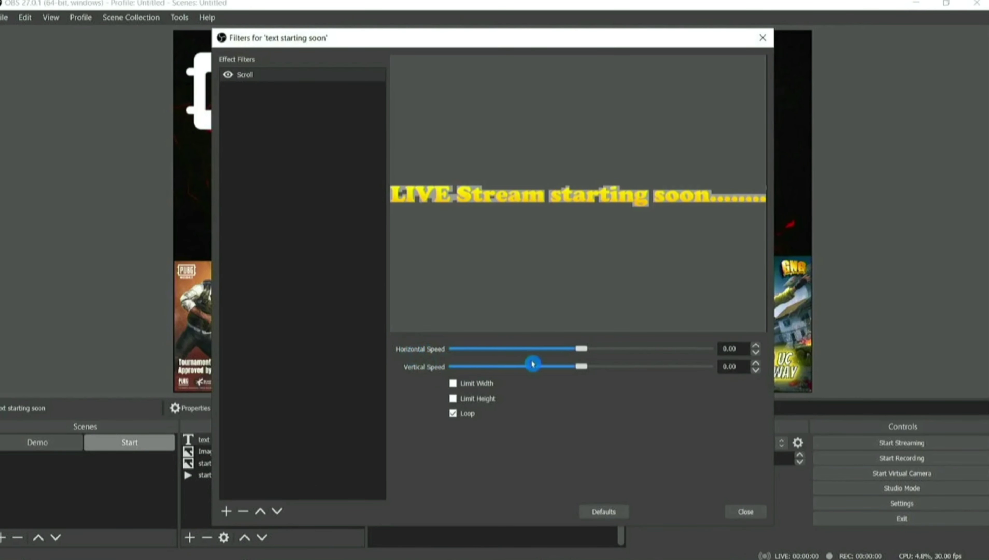
{"action": "left_click_drag", "start_coordinate": [577, 349], "coordinate": [612, 350]}
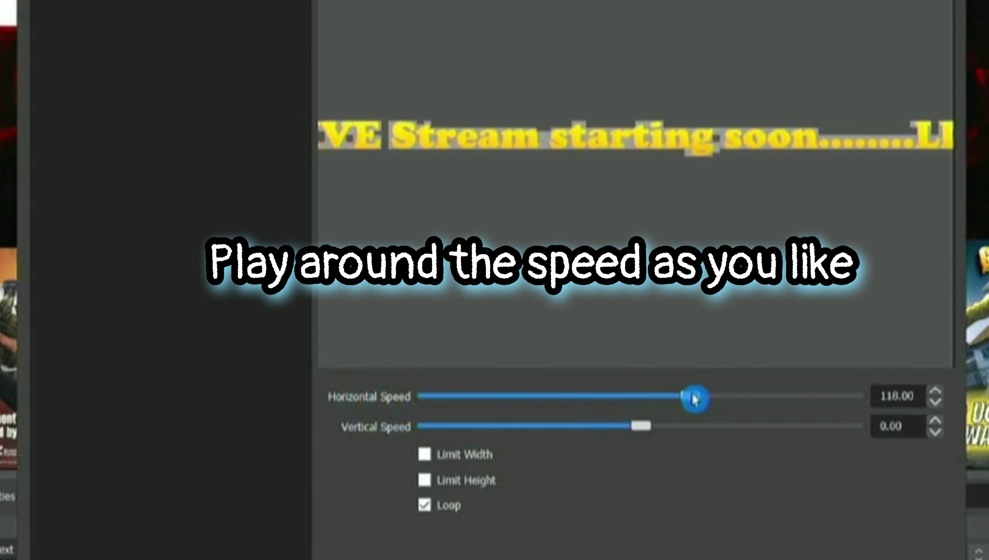
{"action": "left_click_drag", "start_coordinate": [694, 399], "coordinate": [679, 399]}
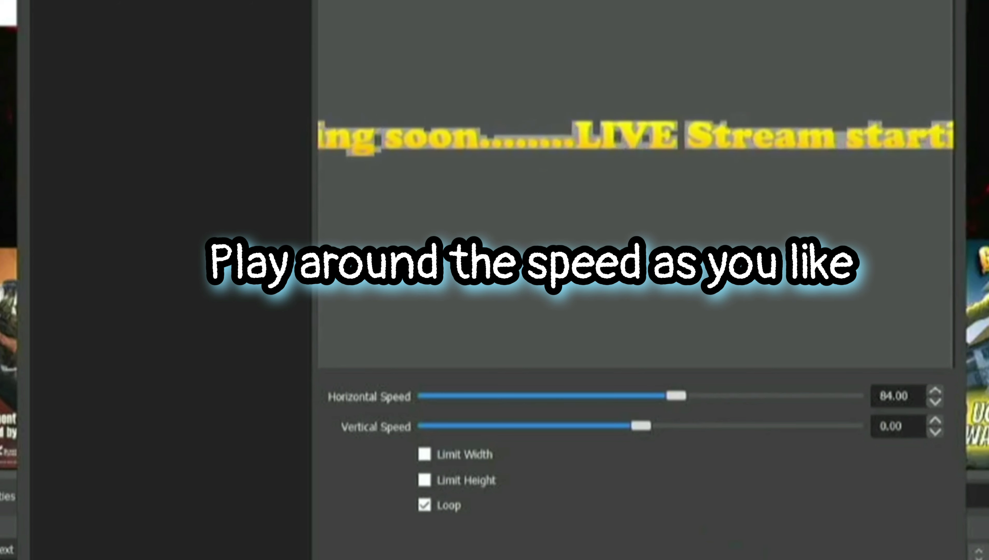
{"action": "left_click_drag", "start_coordinate": [684, 395], "coordinate": [717, 398]}
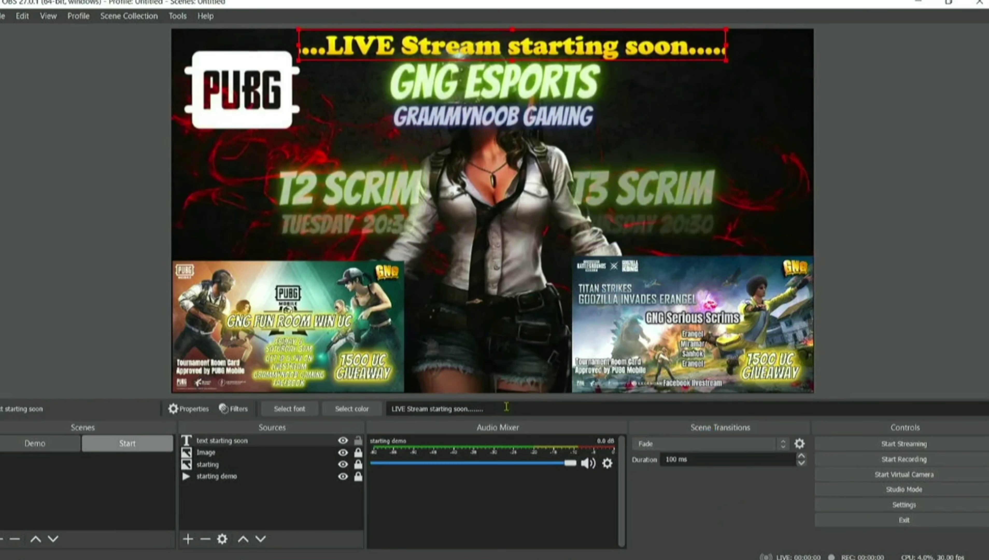
{"action": "left_click", "coordinate": [495, 408]}
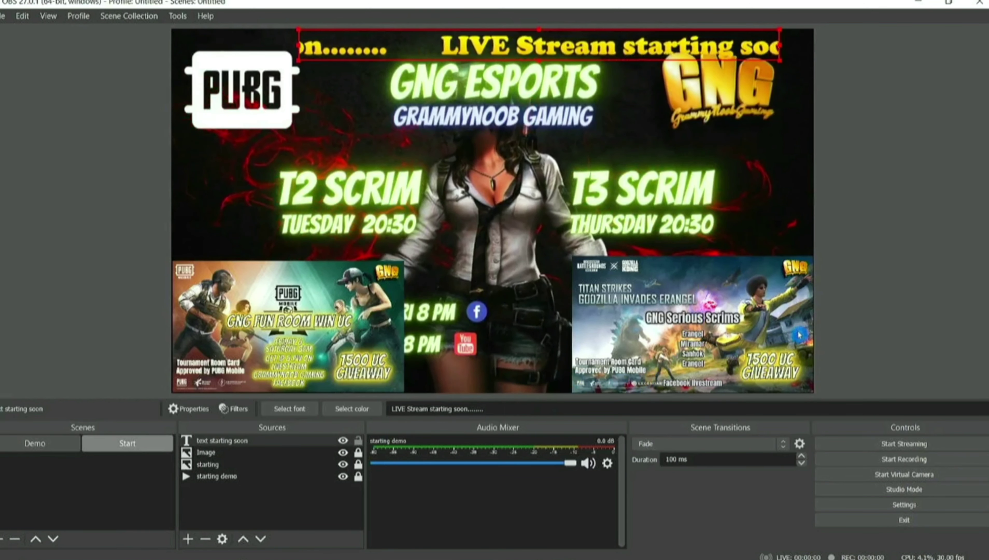
Add a new empty scene named 'ipad'.
{"action": "left_click", "coordinate": [868, 333]}
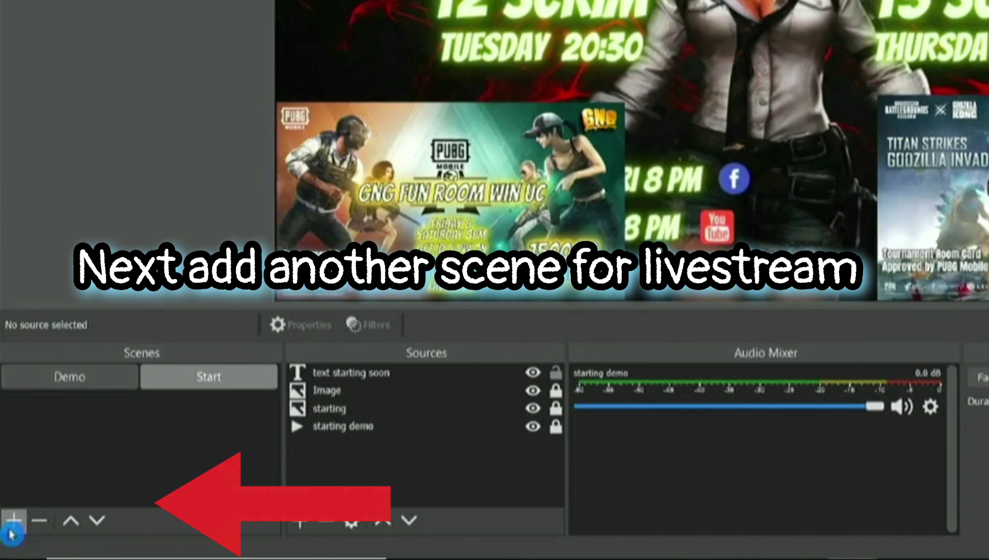
{"action": "left_click", "coordinate": [13, 529]}
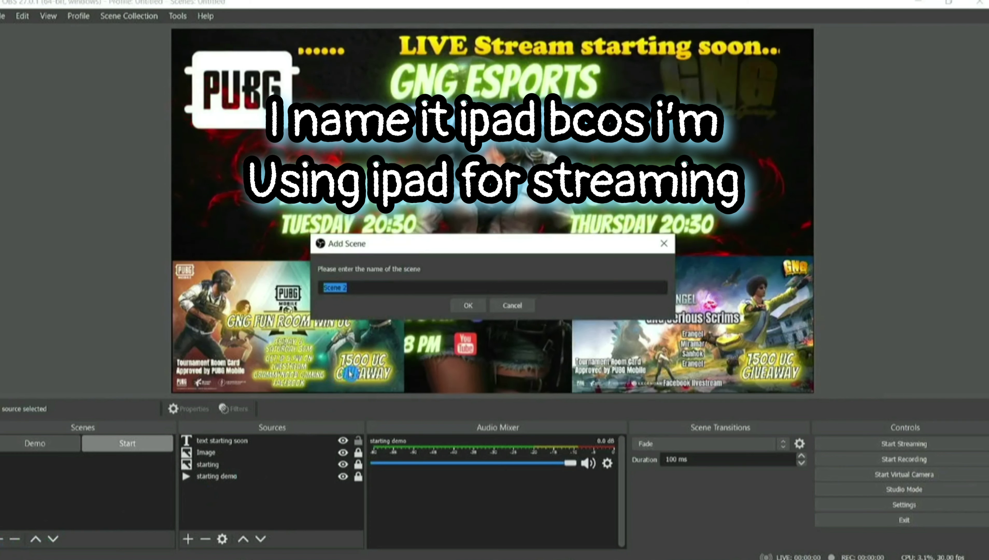
{"action": "type", "text": "ipad"}
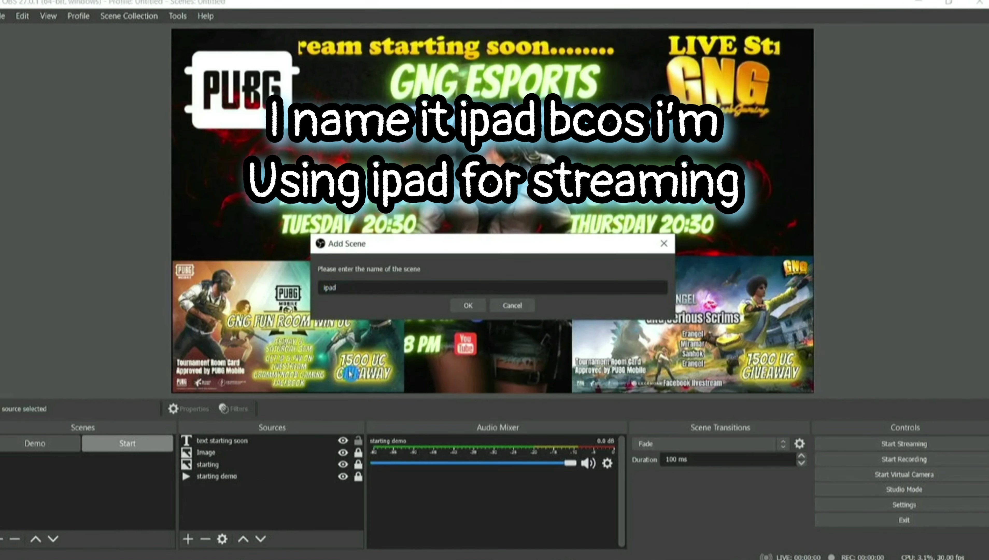
{"action": "key", "text": "Return"}
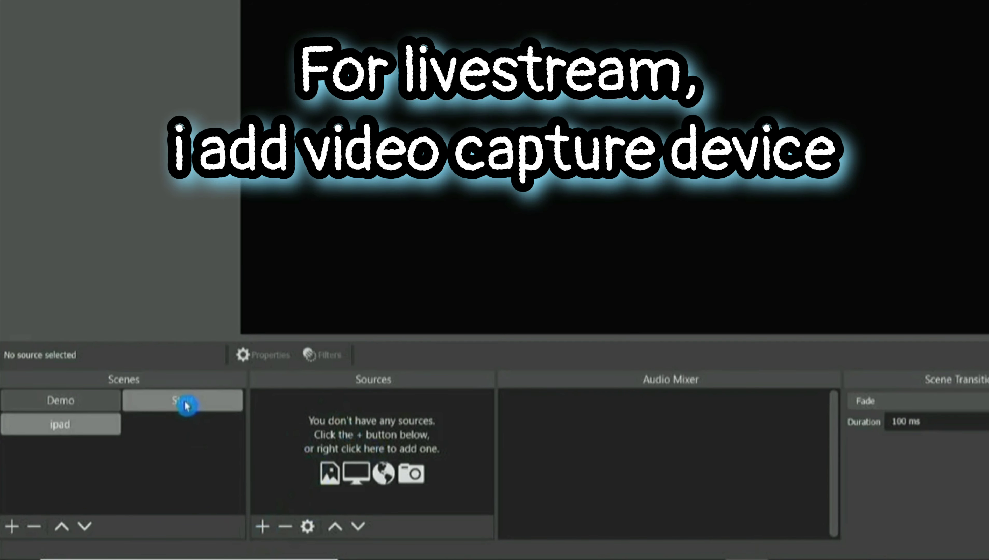
Add a Video Capture Device source to the ipad scene with Use custom audio device enabled.
{"action": "left_click", "coordinate": [263, 526]}
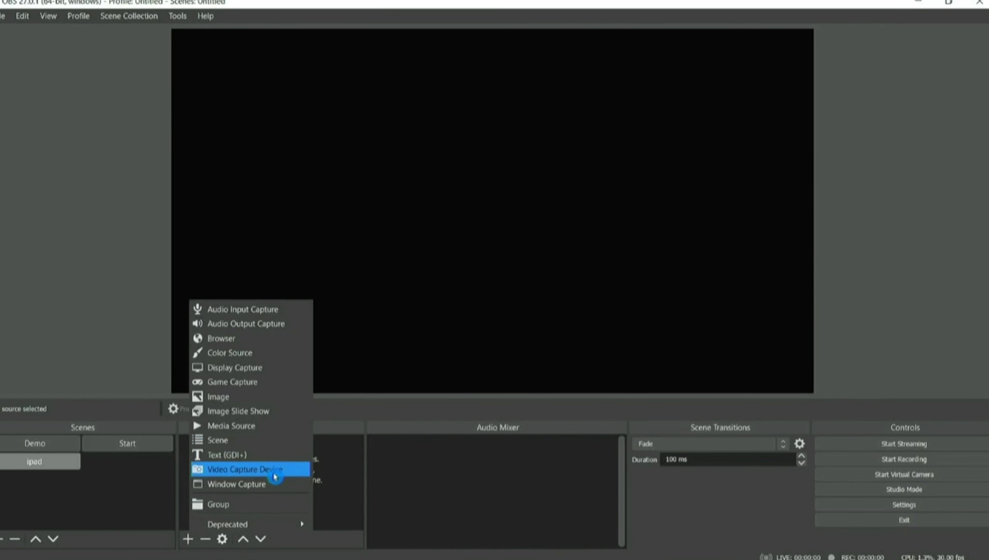
{"action": "left_click", "coordinate": [275, 476]}
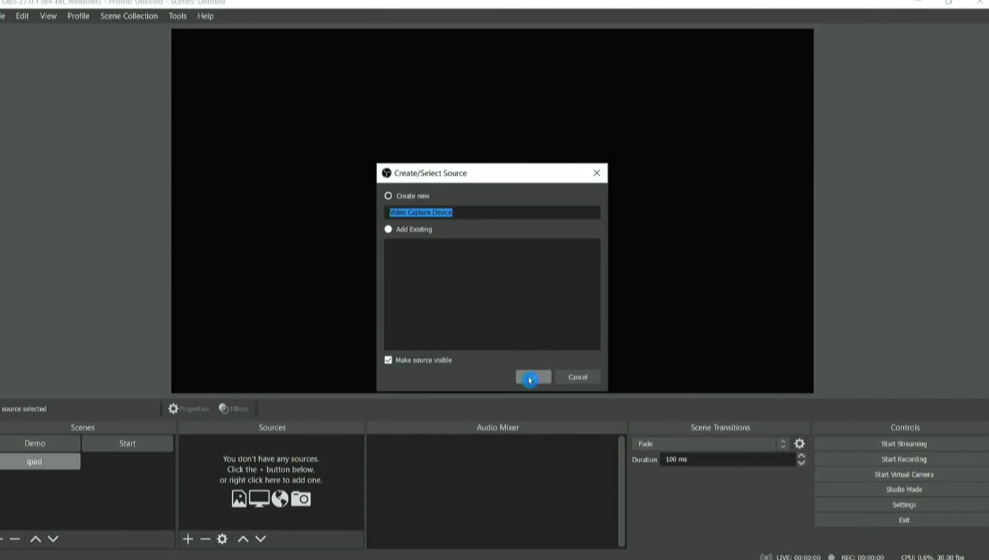
{"action": "left_click", "coordinate": [533, 377]}
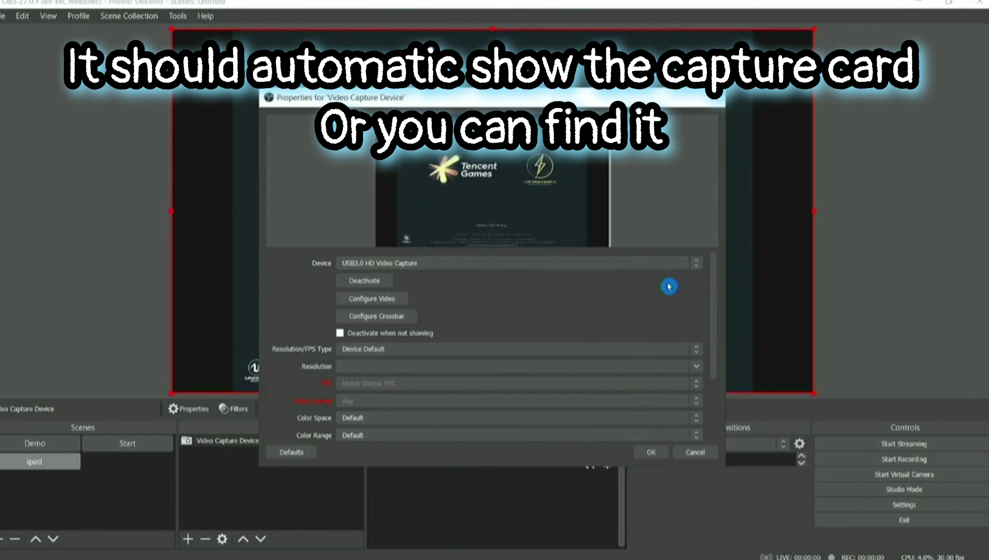
{"action": "scroll", "coordinate": [669, 298], "scroll_direction": "down", "scroll_amount": 3}
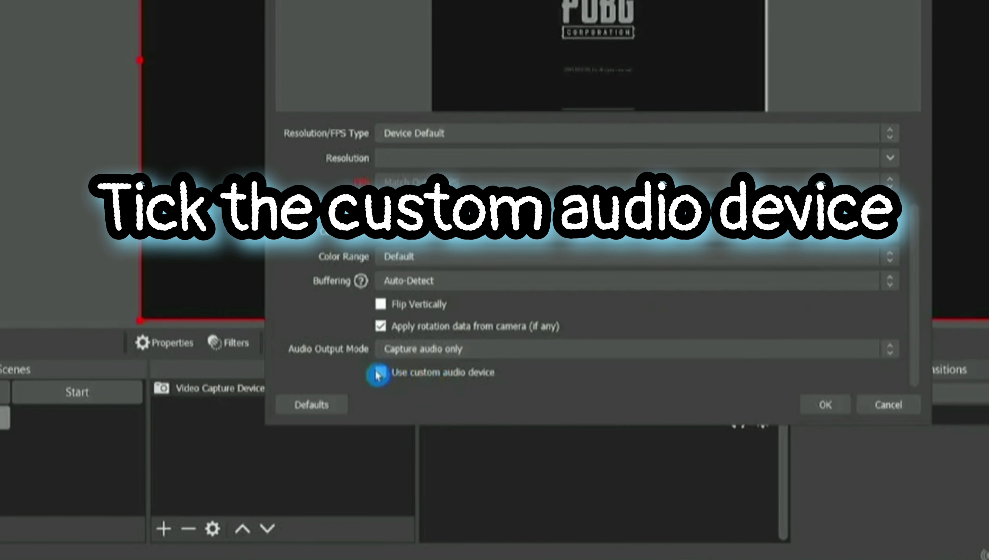
{"action": "left_click", "coordinate": [349, 433]}
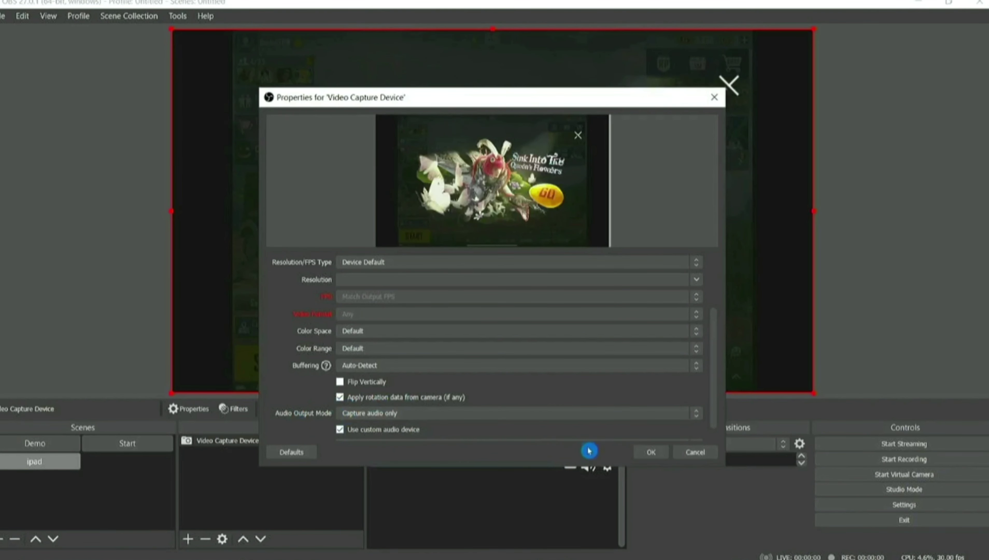
{"action": "left_click", "coordinate": [647, 454]}
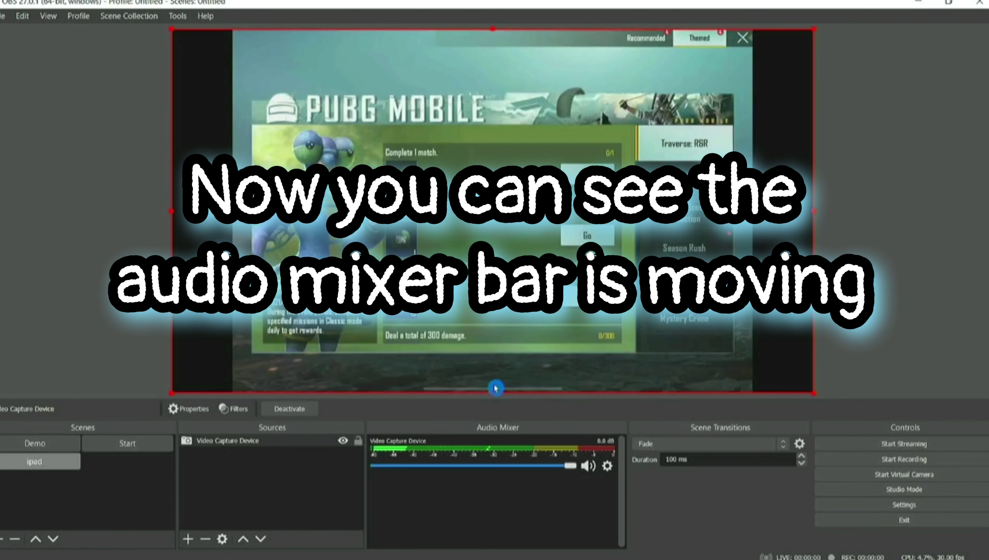
{"action": "left_click", "coordinate": [916, 376]}
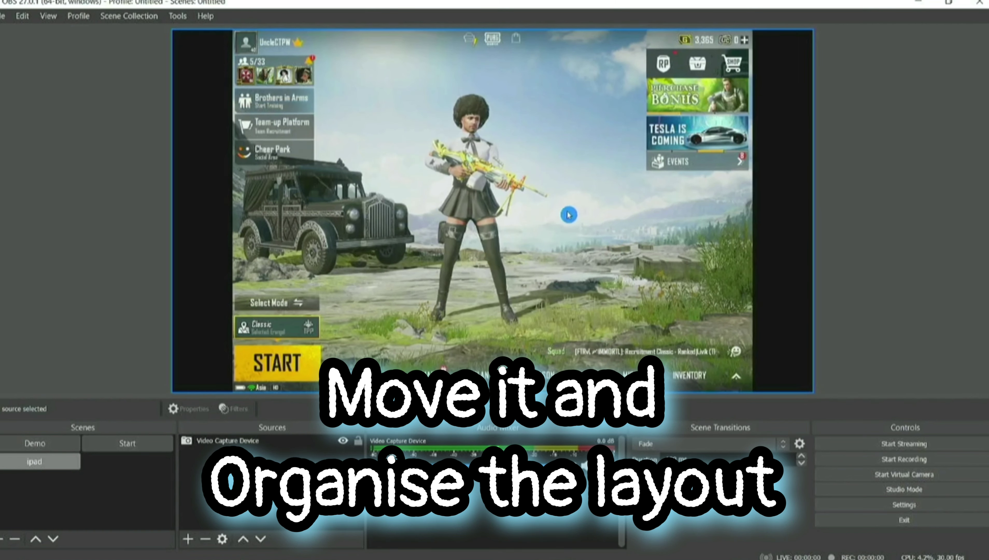
Move the game capture toward the canvas's left side and lock it in place.
{"action": "left_click_drag", "start_coordinate": [563, 211], "coordinate": [505, 214]}
{"action": "left_click", "coordinate": [856, 204]}
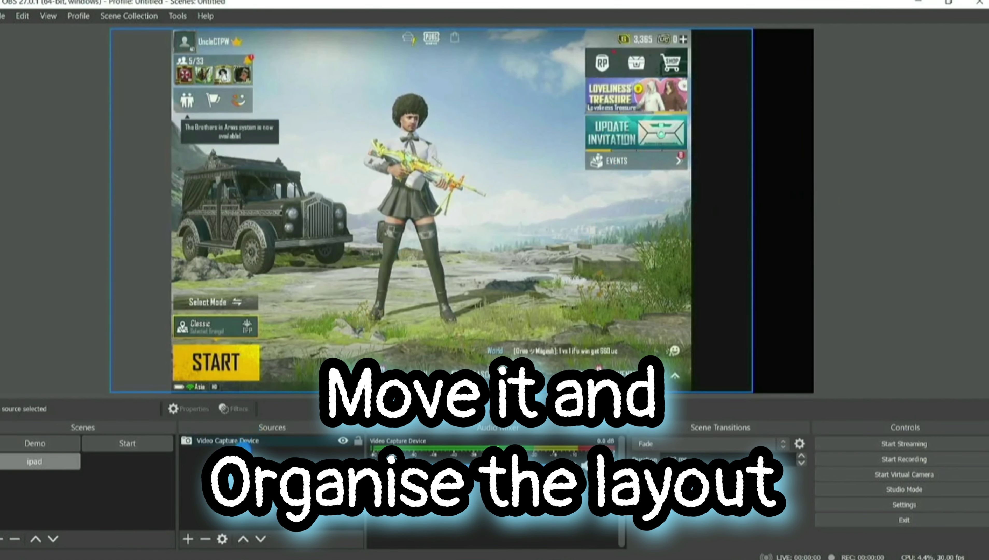
{"action": "left_click", "coordinate": [357, 441]}
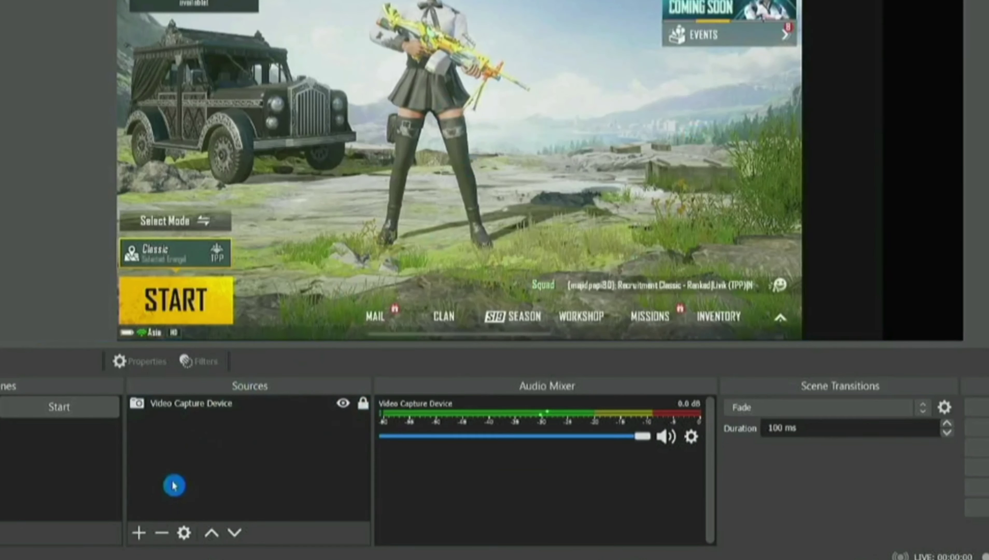
{"action": "left_click", "coordinate": [188, 539]}
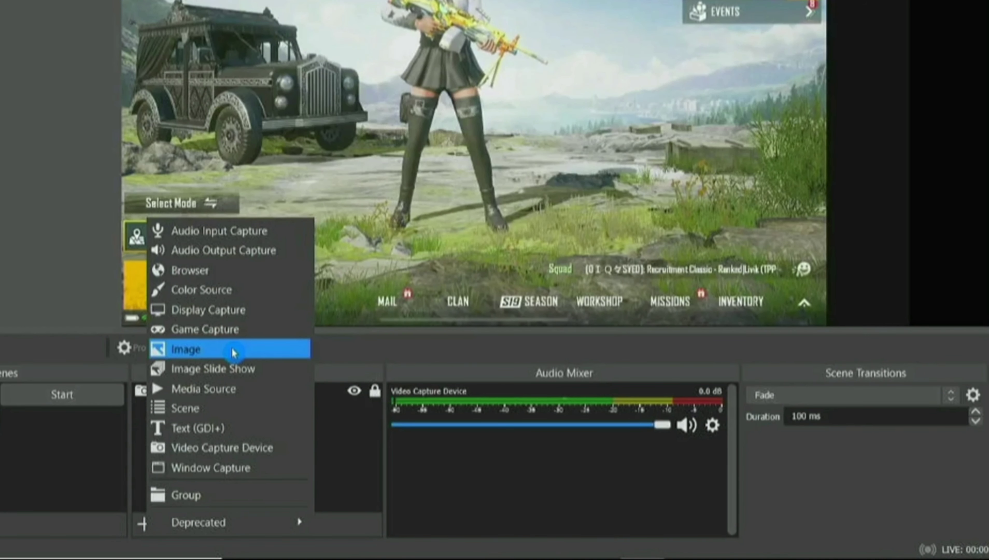
Add an image source named 'sidebar' loading sidebar xmas.png.
{"action": "left_click", "coordinate": [233, 353]}
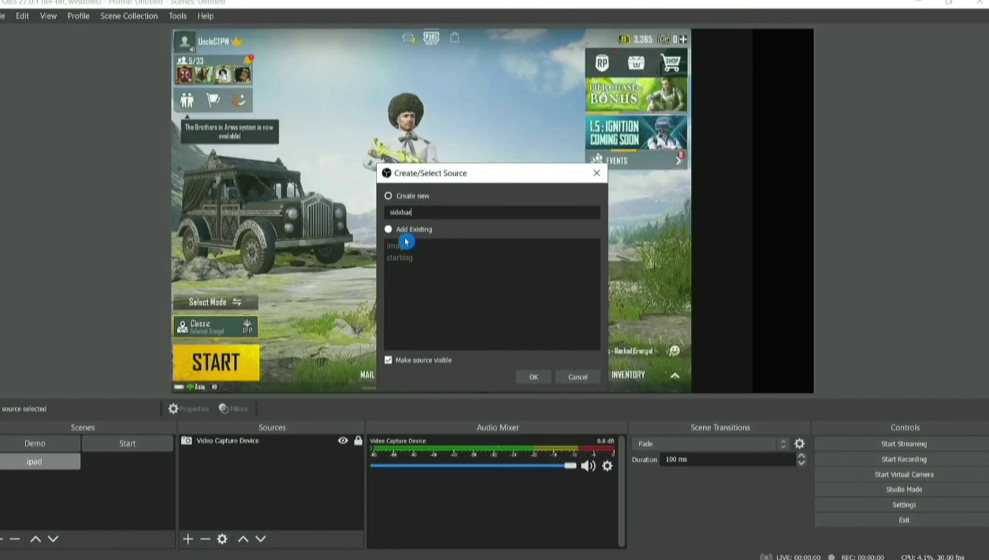
{"action": "key", "text": "Return"}
{"action": "left_click", "coordinate": [688, 355]}
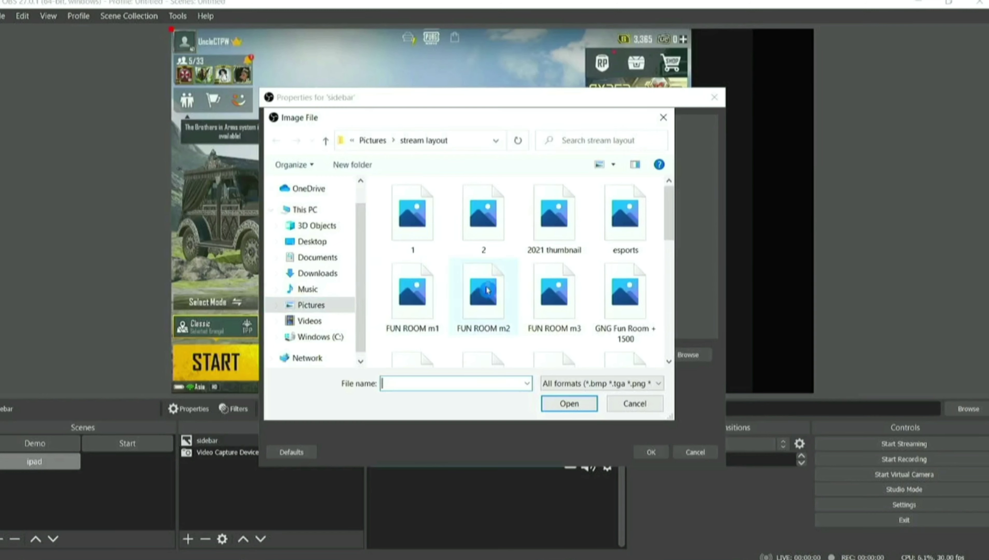
{"action": "scroll", "coordinate": [570, 252], "scroll_direction": "down", "scroll_amount": 1}
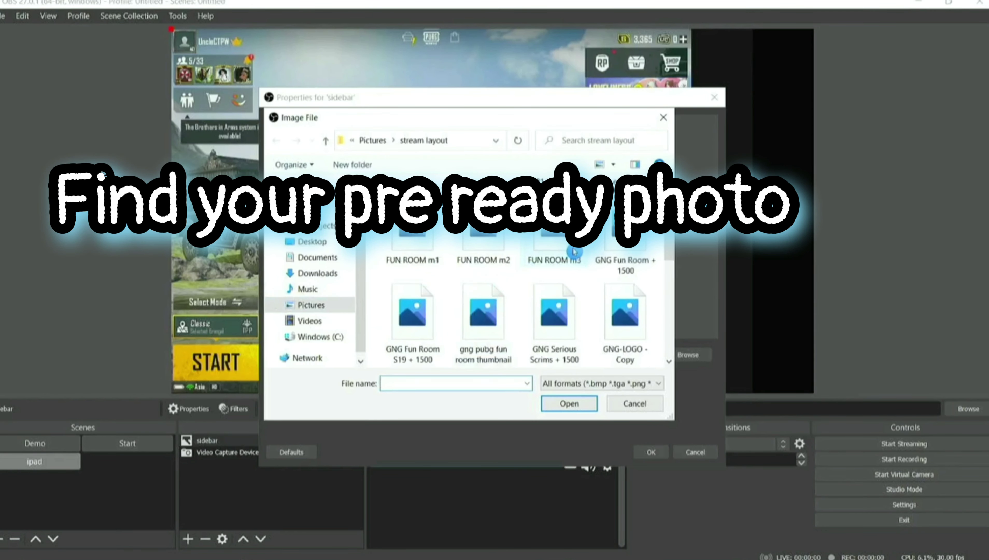
{"action": "scroll", "coordinate": [574, 252], "scroll_direction": "down", "scroll_amount": 1}
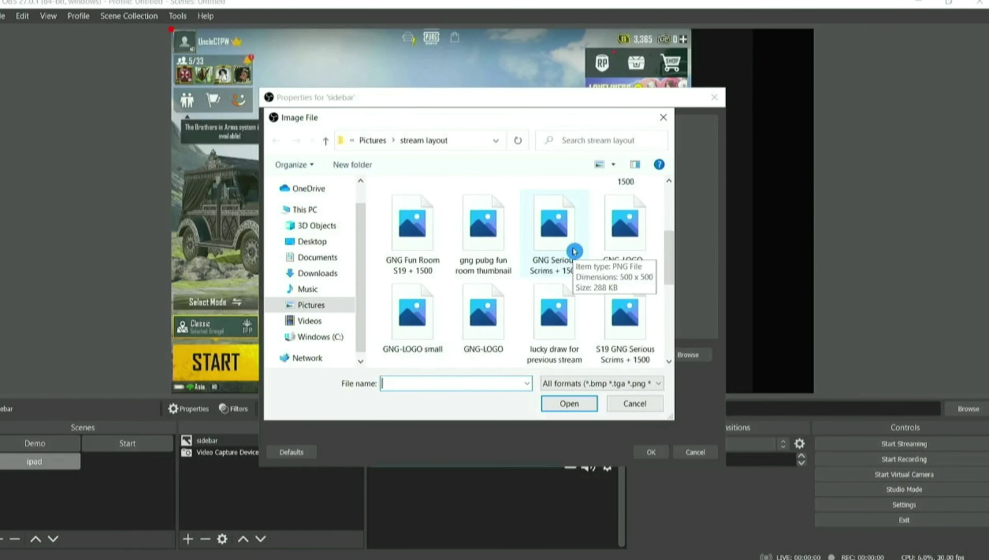
{"action": "scroll", "coordinate": [572, 251], "scroll_direction": "down", "scroll_amount": 2}
{"action": "left_click", "coordinate": [496, 307]}
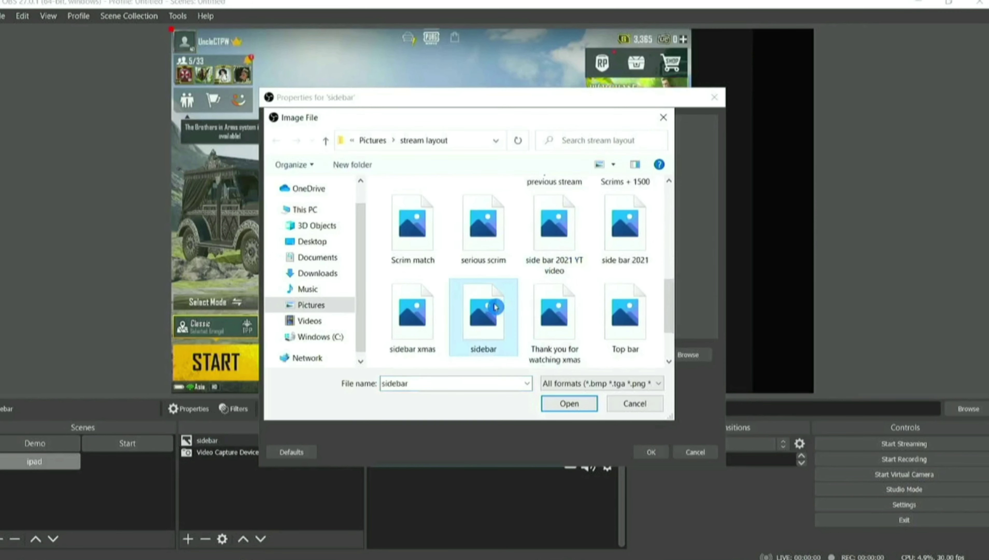
{"action": "left_click", "coordinate": [426, 313]}
{"action": "left_click", "coordinate": [579, 402]}
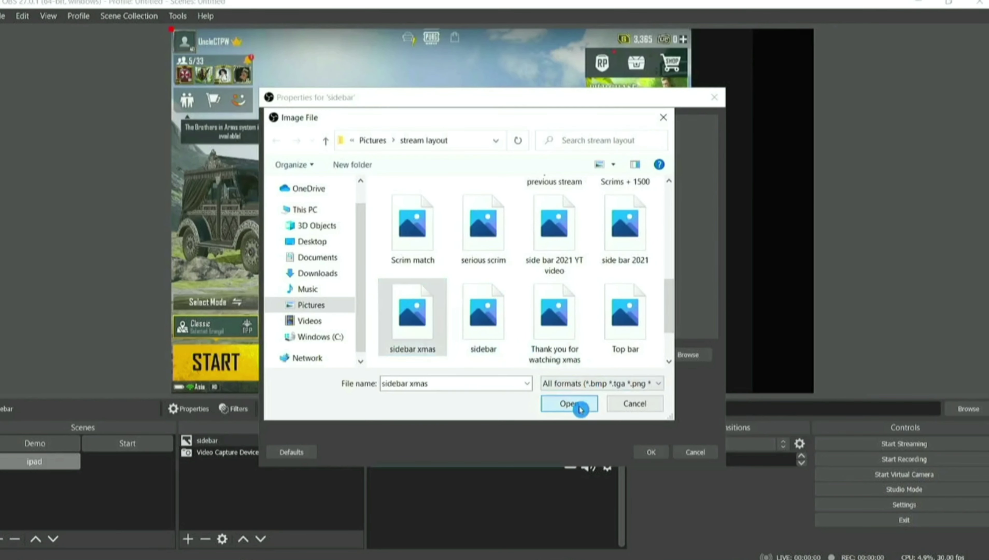
{"action": "left_click", "coordinate": [651, 452]}
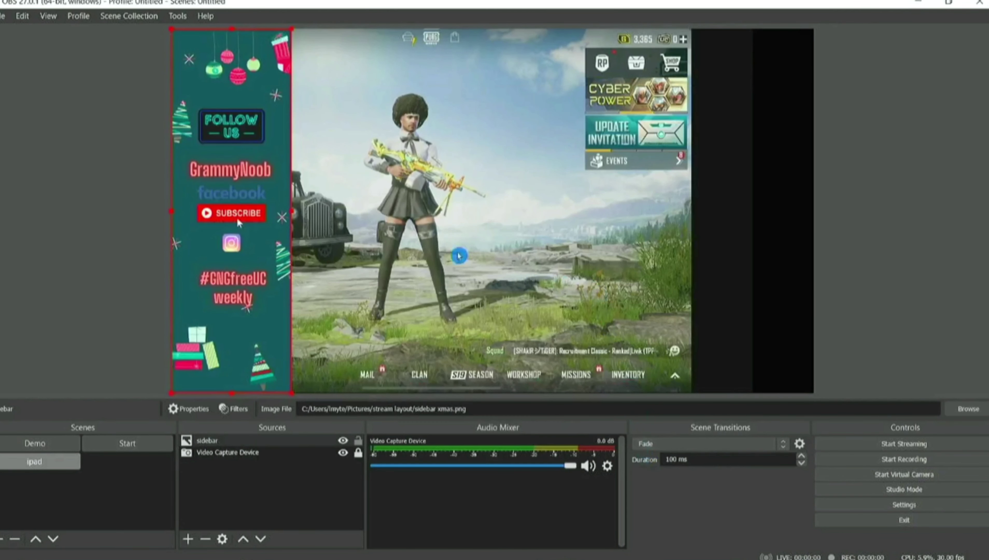
Position the sidebar image along the right edge of the ipad canvas.
{"action": "left_click_drag", "start_coordinate": [257, 232], "coordinate": [760, 222]}
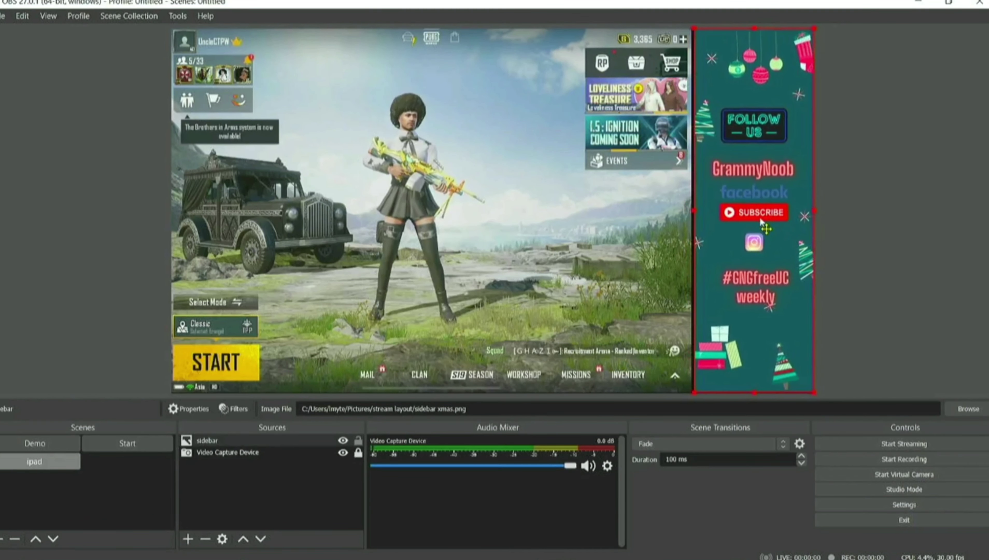
{"action": "left_click", "coordinate": [894, 234]}
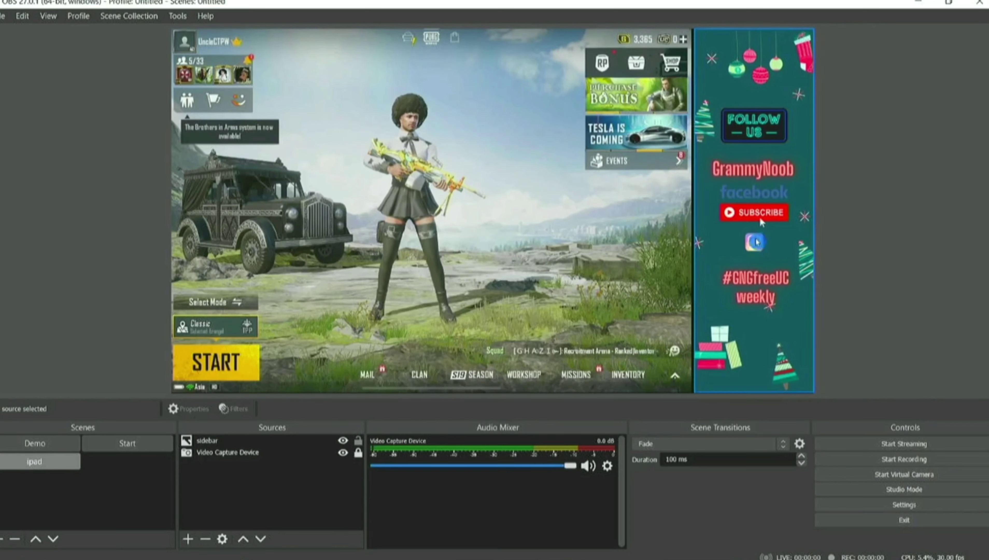
{"action": "left_click", "coordinate": [723, 242]}
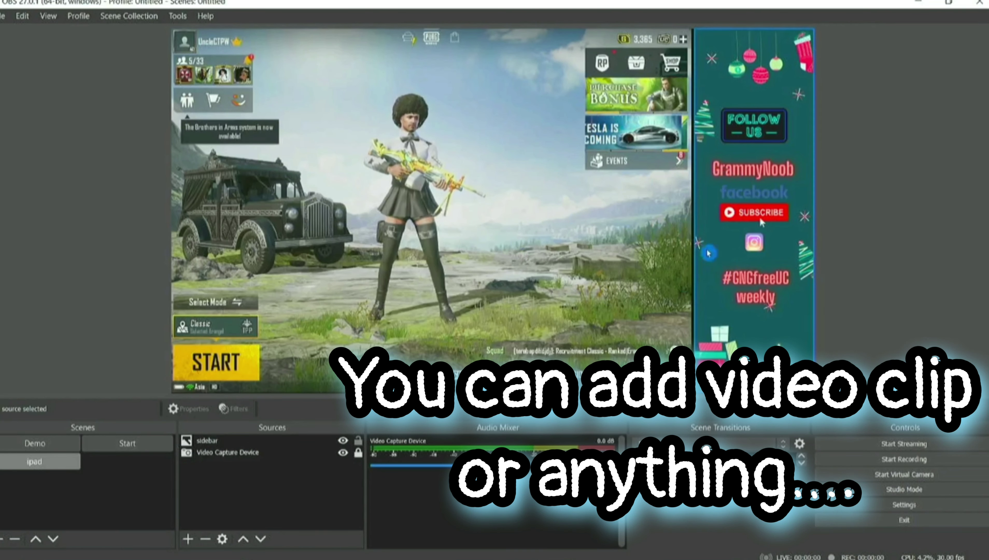
{"action": "left_click", "coordinate": [261, 452]}
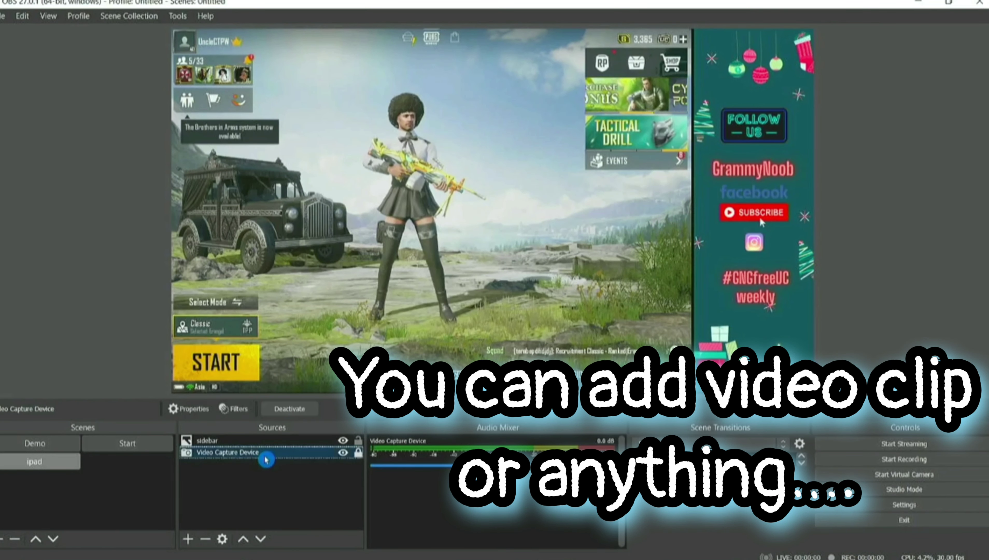
Add a Text (GDI+) source named 'ID PW' containing the sample room ID and password.
{"action": "left_click", "coordinate": [188, 540]}
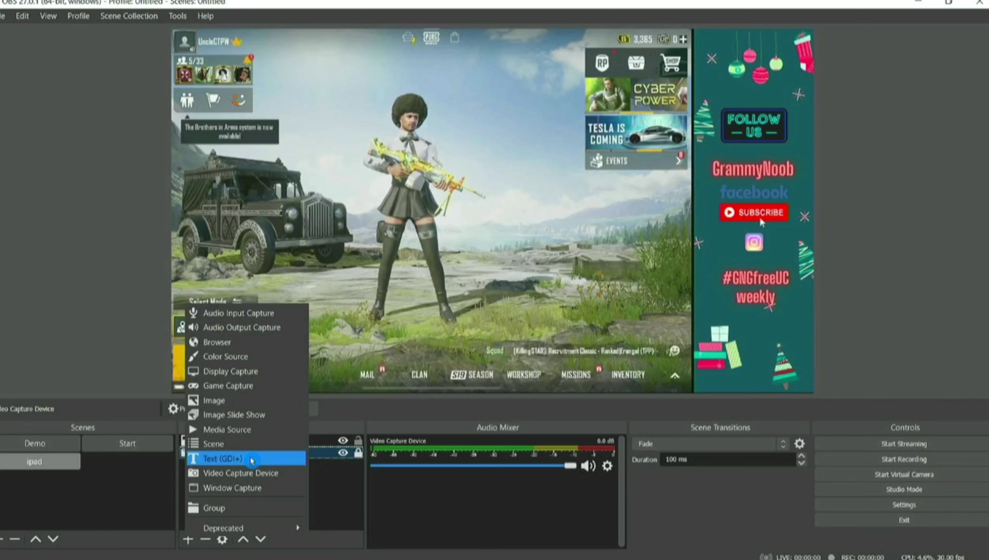
{"action": "left_click", "coordinate": [254, 458]}
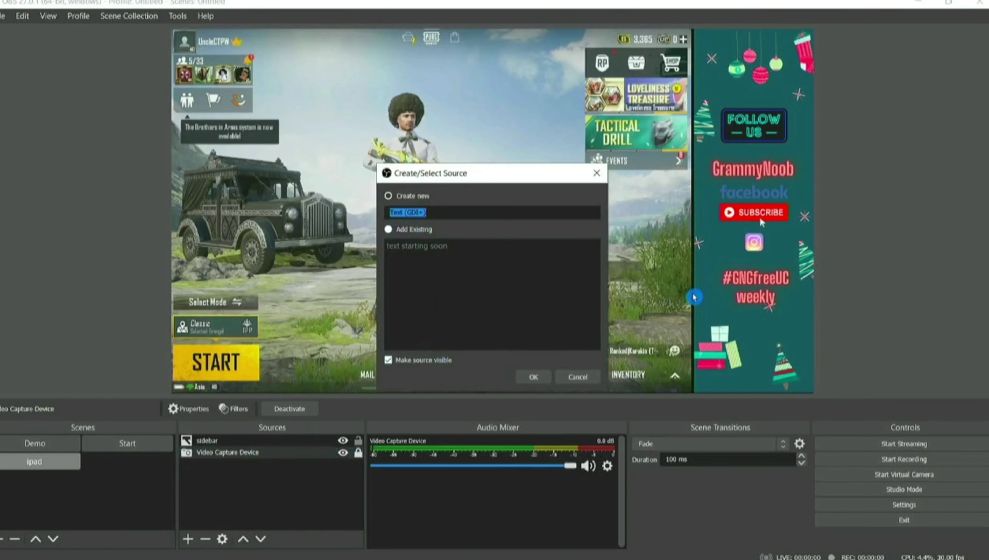
{"action": "type", "text": "tD PW"}
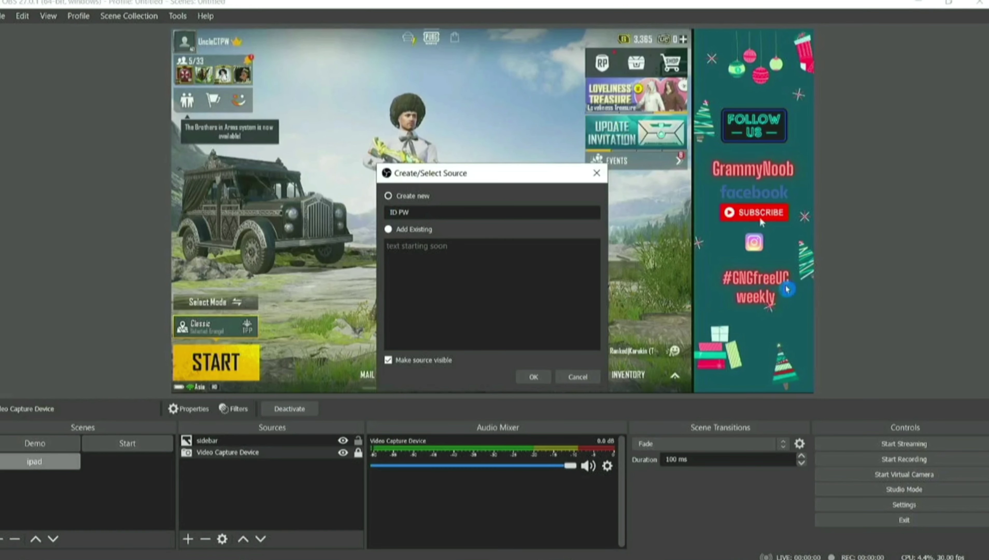
{"action": "left_click", "coordinate": [538, 383]}
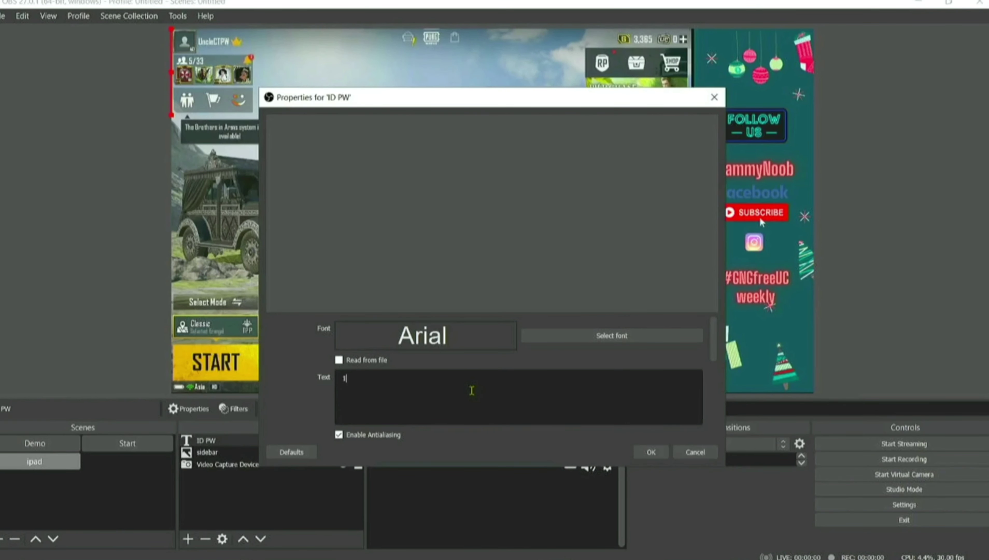
{"action": "type", "text": "12345678"}
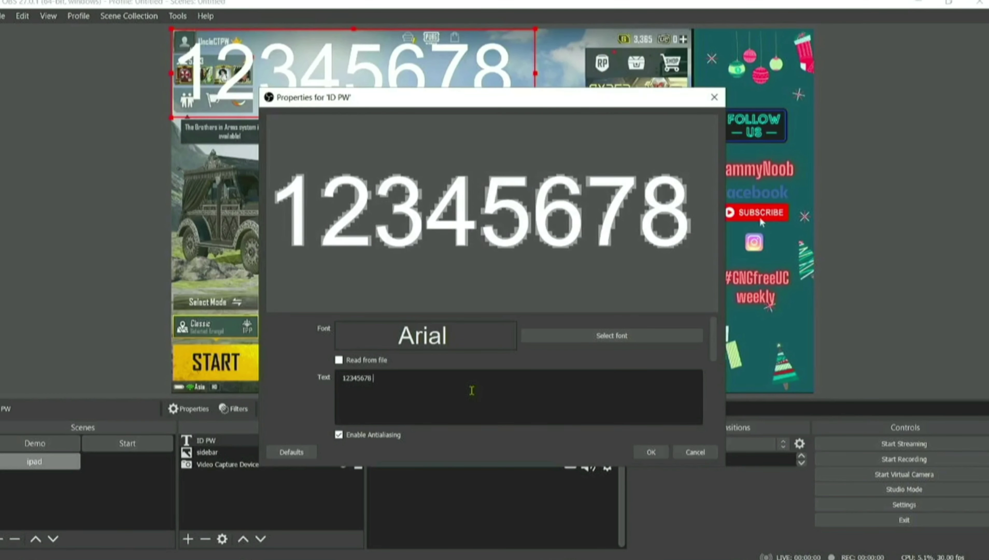
{"action": "type", "text": " GNG"}
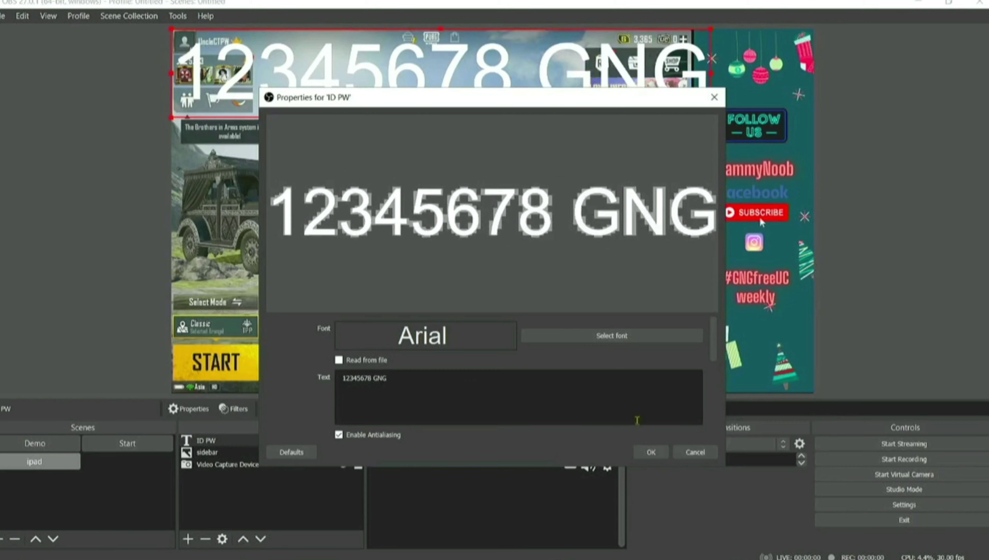
{"action": "left_click", "coordinate": [639, 452]}
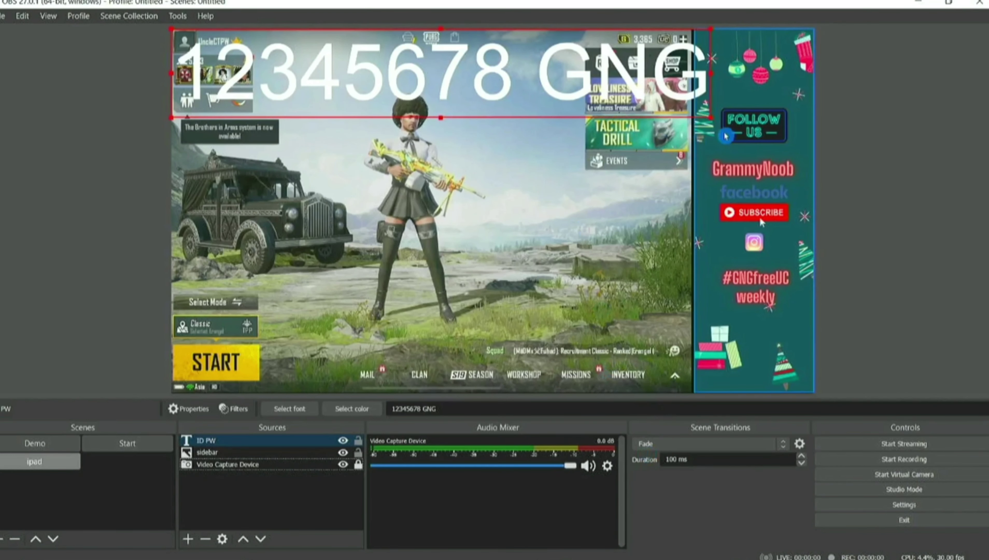
Shrink the ID PW text and move it over the middle of the game feed.
{"action": "left_click_drag", "start_coordinate": [712, 116], "coordinate": [471, 54]}
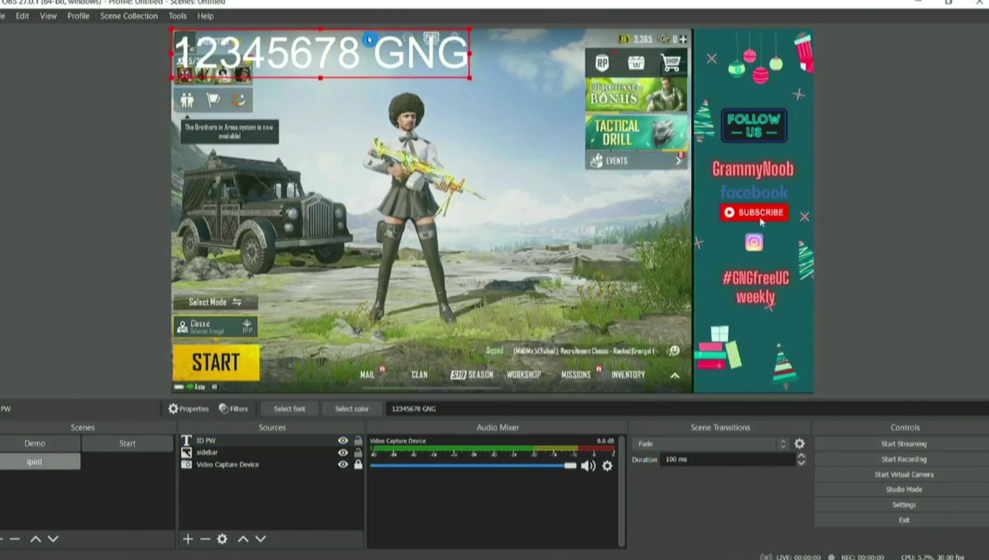
{"action": "left_click_drag", "start_coordinate": [370, 40], "coordinate": [486, 182]}
{"action": "left_click", "coordinate": [504, 256]}
{"action": "left_click", "coordinate": [548, 194]}
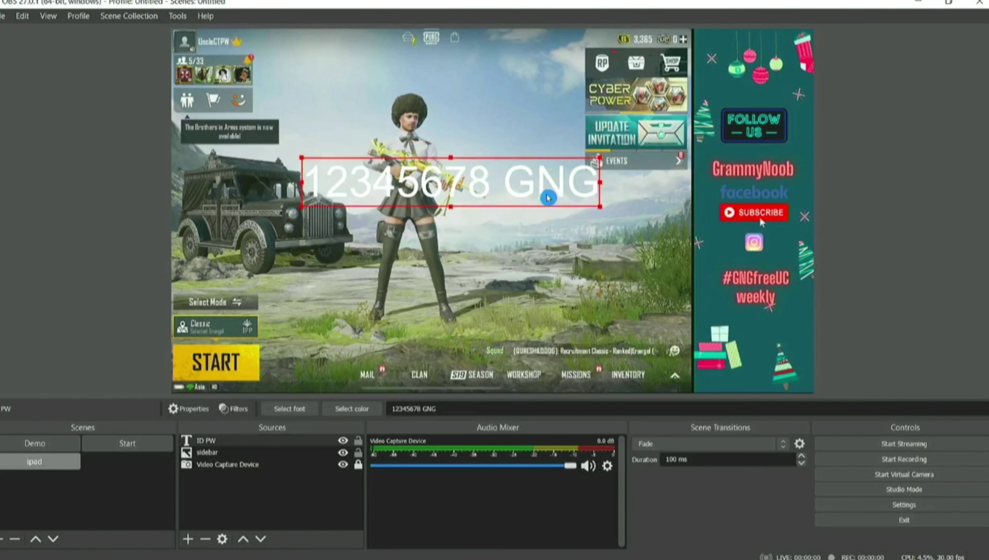
Remove the ID PW text source from the ipad scene.
{"action": "right_click", "coordinate": [244, 441]}
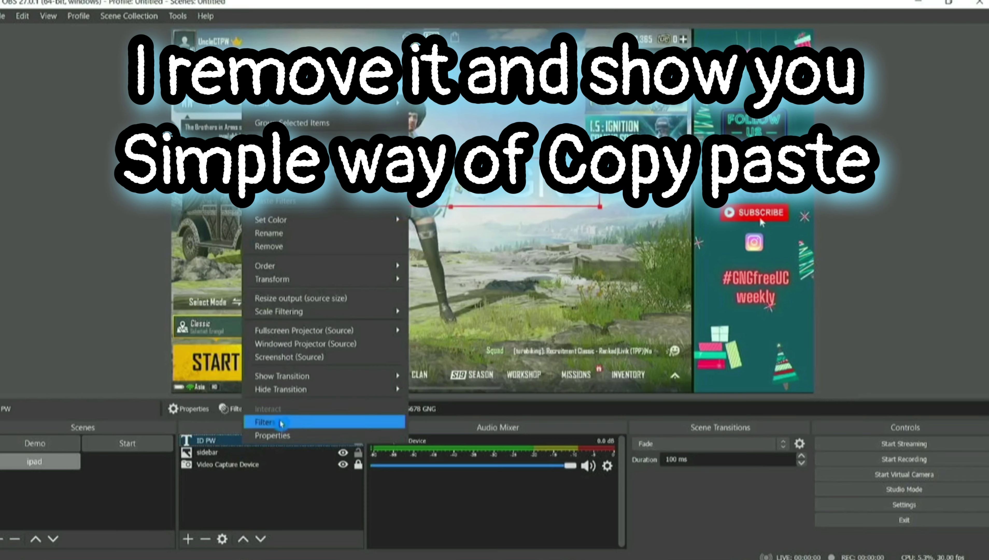
{"action": "left_click", "coordinate": [283, 247]}
{"action": "left_click", "coordinate": [523, 302]}
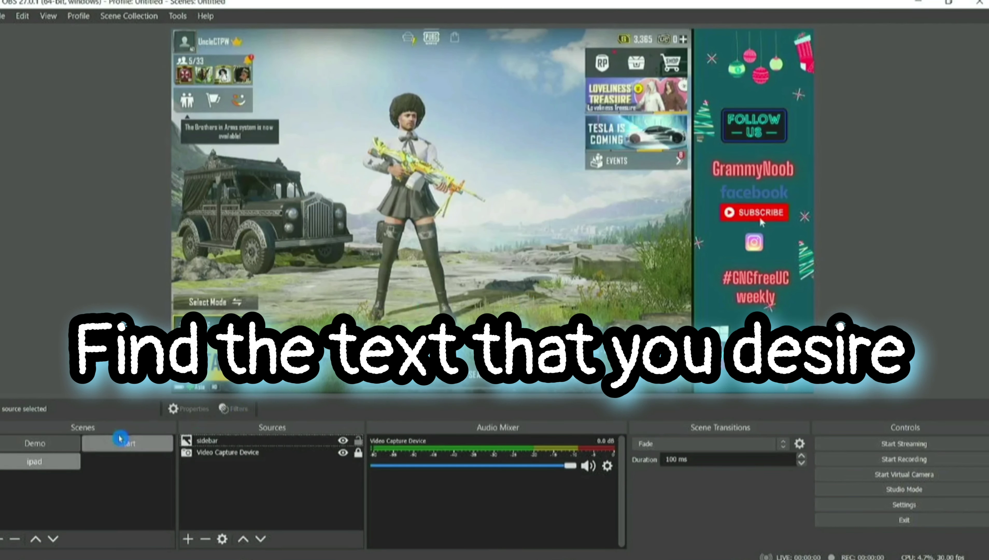
Copy the Start scene's text starting soon source and paste a duplicate into the ipad scene.
{"action": "left_click", "coordinate": [127, 443]}
{"action": "right_click", "coordinate": [310, 485]}
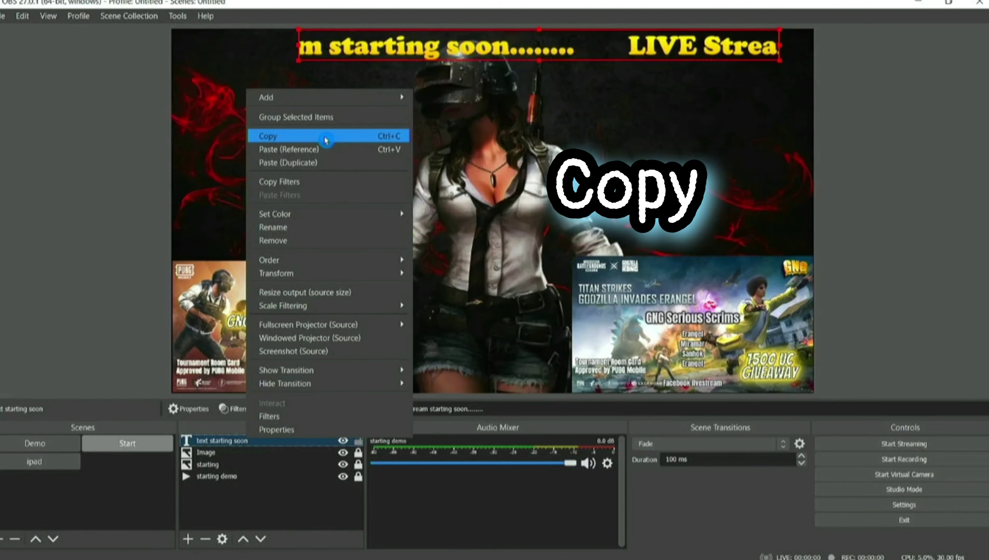
{"action": "left_click", "coordinate": [324, 140]}
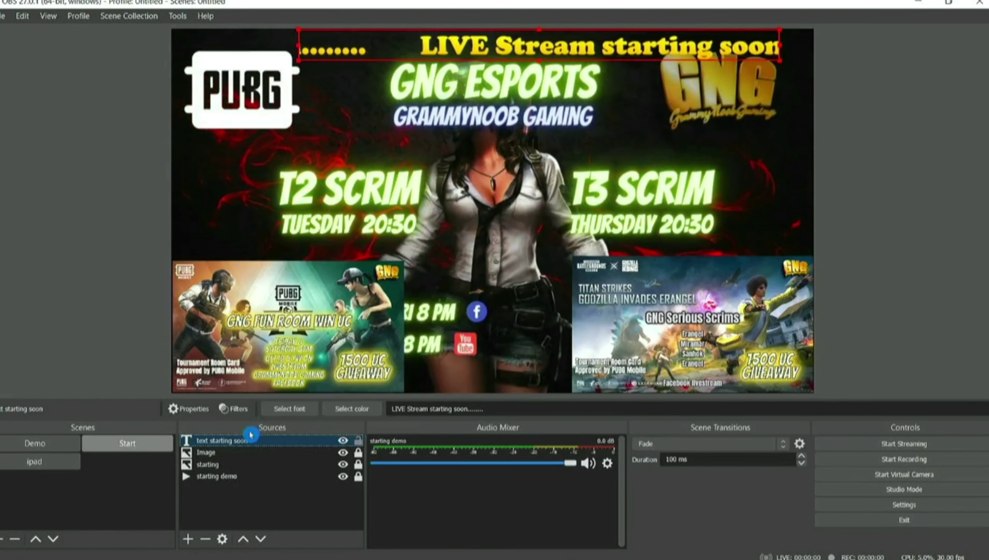
{"action": "left_click", "coordinate": [37, 464]}
{"action": "left_click", "coordinate": [115, 381]}
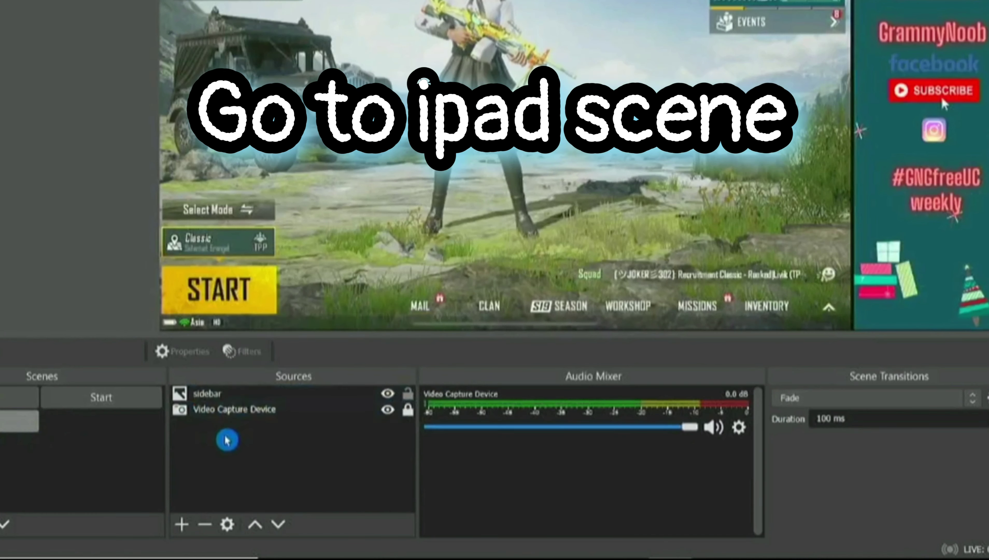
{"action": "right_click", "coordinate": [425, 396]}
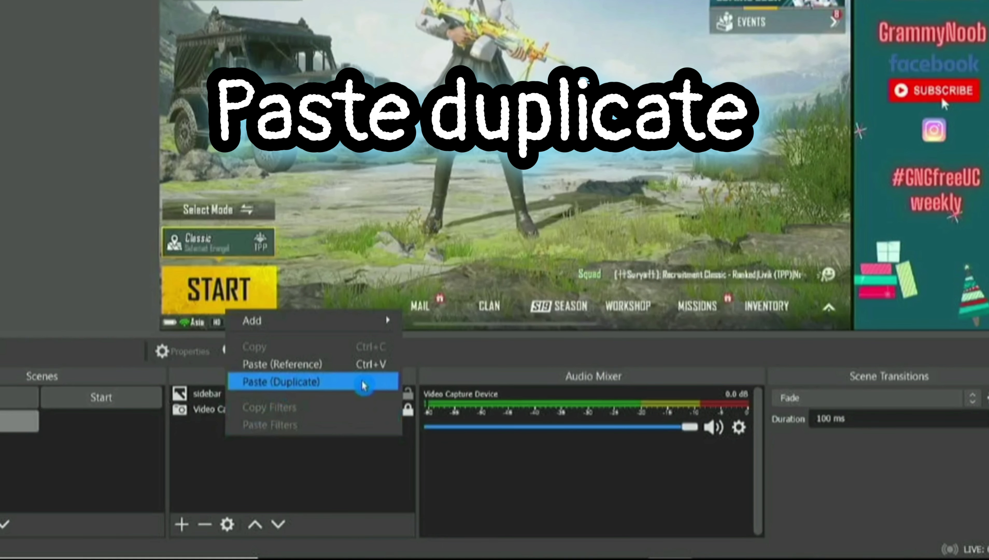
{"action": "left_click", "coordinate": [363, 383]}
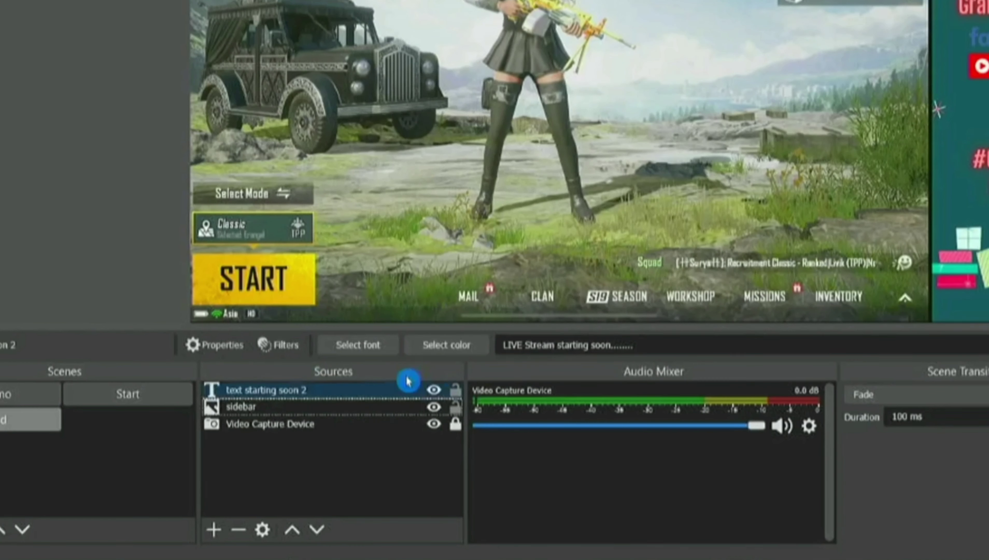
Rename the pasted text source to ID PW.
{"action": "left_click", "coordinate": [307, 391]}
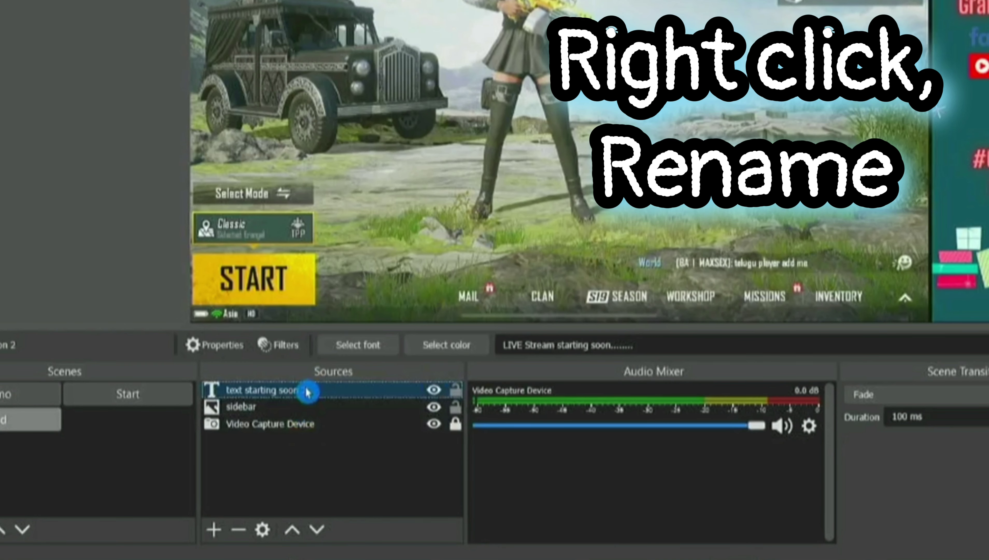
{"action": "right_click", "coordinate": [307, 392]}
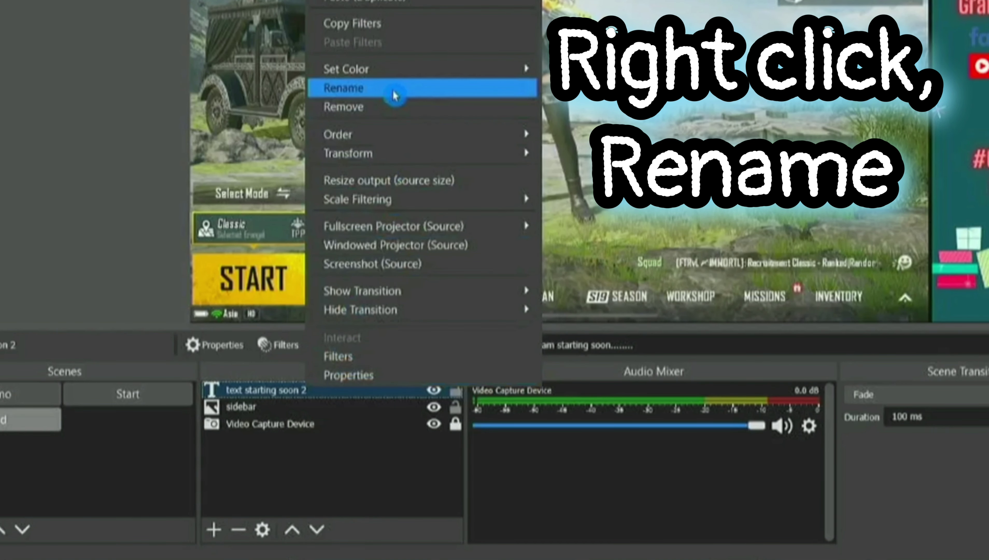
{"action": "left_click", "coordinate": [393, 93]}
{"action": "type", "text": "ID PW"}
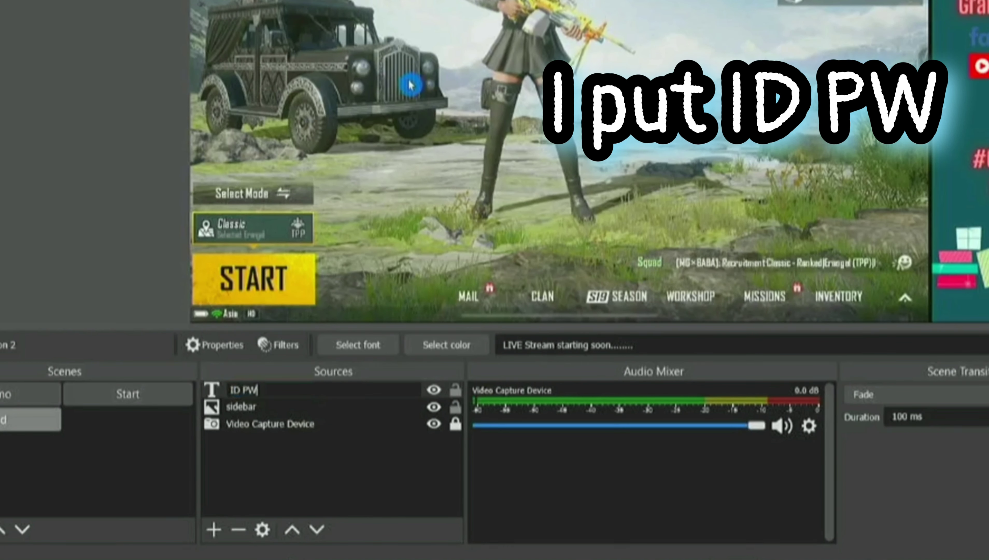
{"action": "key", "text": "Return"}
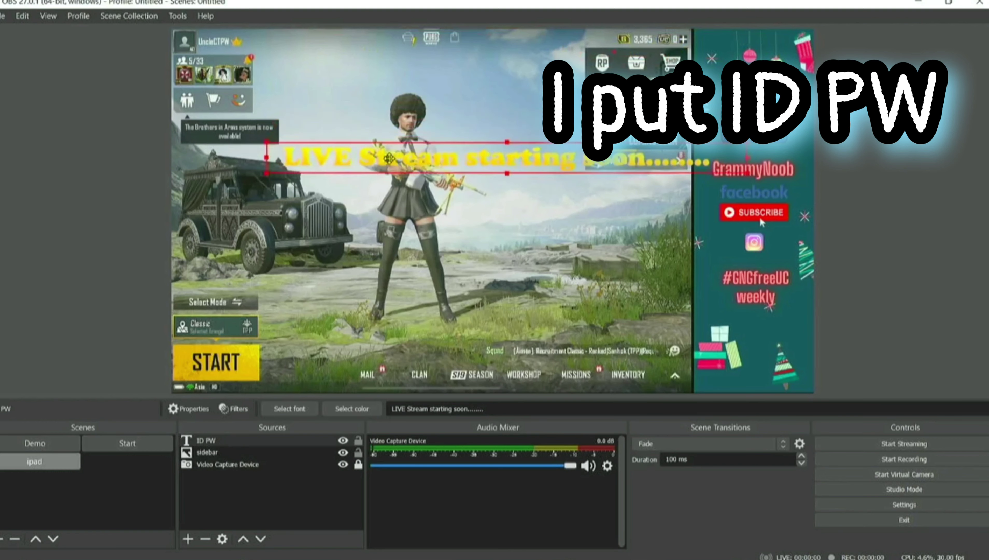
Move and shrink the ticker to the top-left edge and change its text to '1234567 GNG'.
{"action": "left_click_drag", "start_coordinate": [438, 37], "coordinate": [464, 44]}
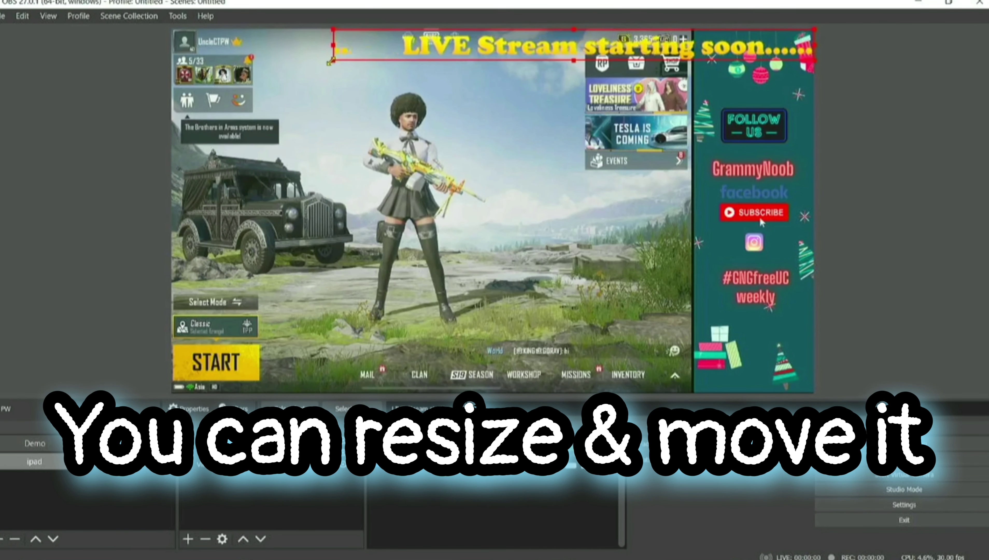
{"action": "left_click_drag", "start_coordinate": [333, 60], "coordinate": [421, 53]}
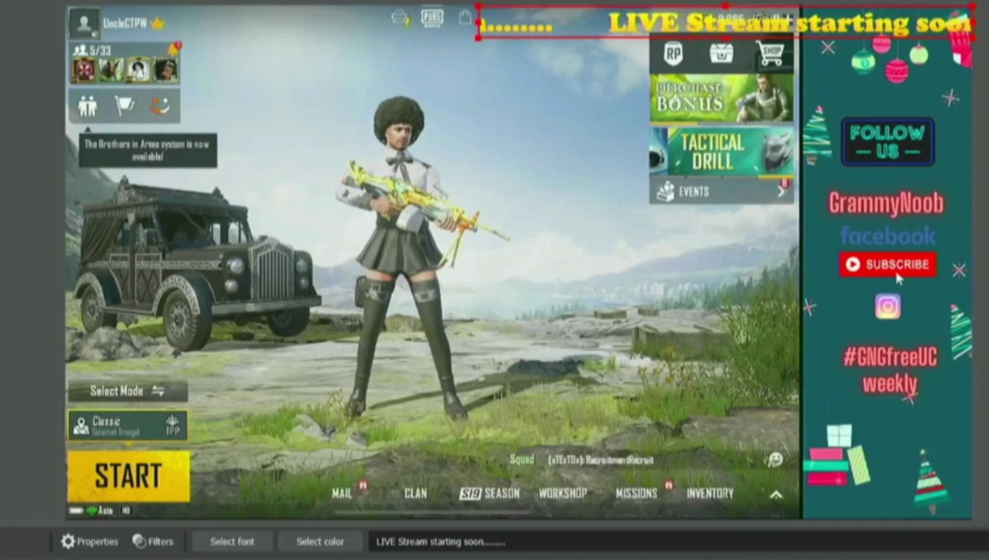
{"action": "left_click_drag", "start_coordinate": [454, 534], "coordinate": [378, 541]}
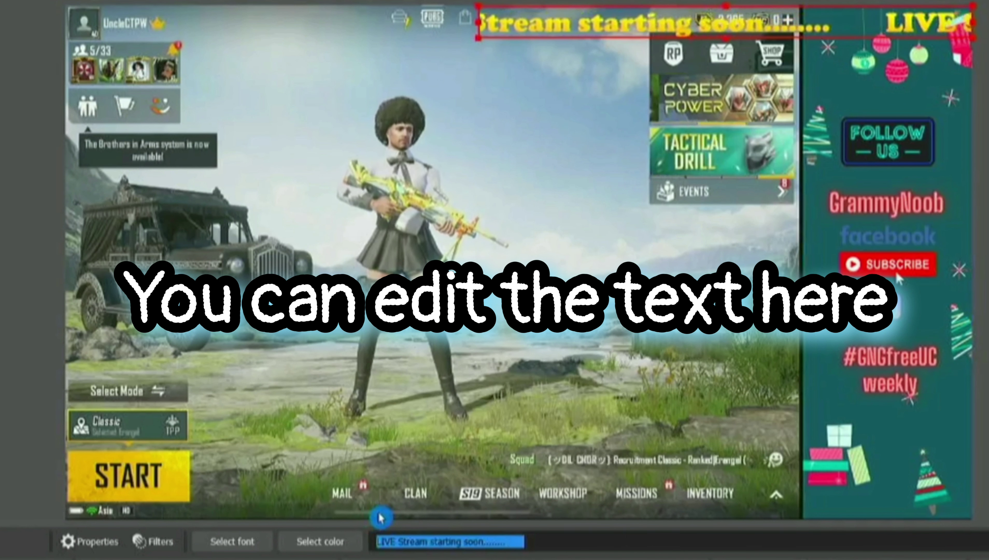
{"action": "type", "text": "12345"}
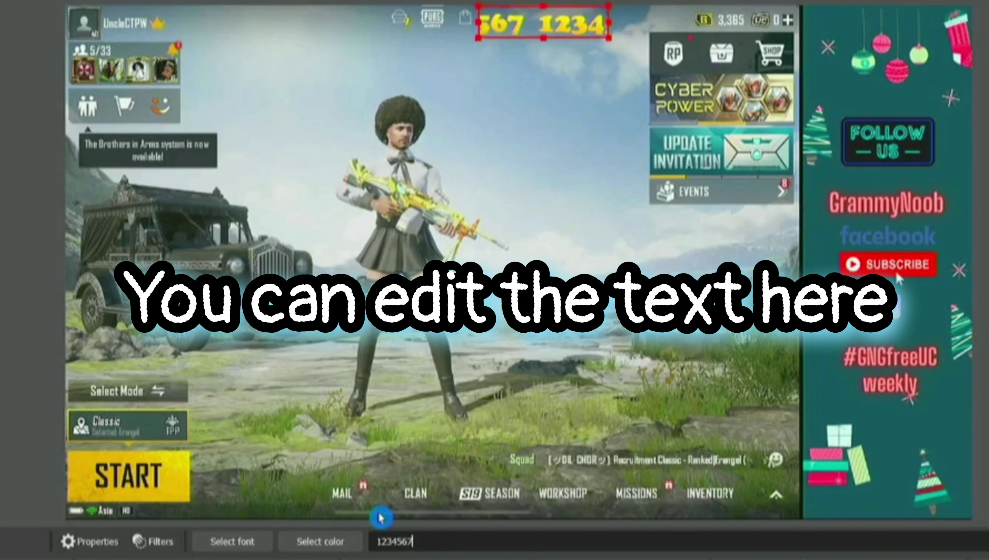
{"action": "type", "text": "67 GNG"}
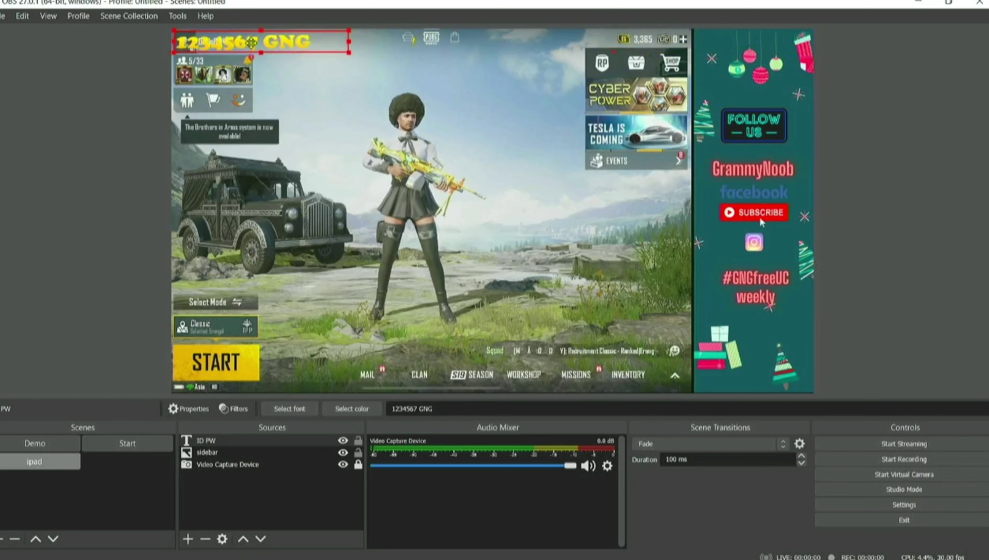
{"action": "left_click", "coordinate": [227, 465]}
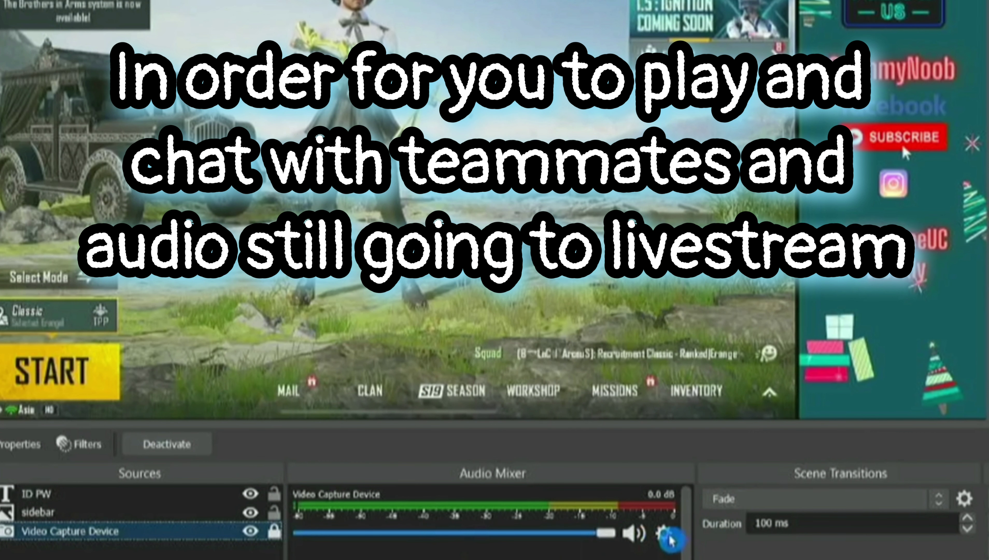
Set the Video Capture Device's audio monitoring to Monitor and Output in Advanced Audio Properties.
{"action": "left_click", "coordinate": [666, 534]}
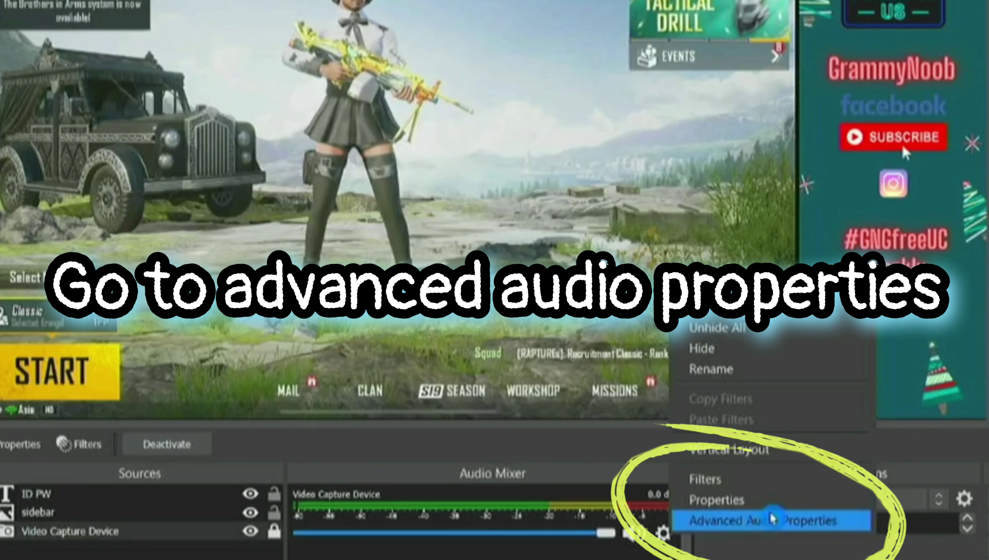
{"action": "left_click", "coordinate": [859, 522]}
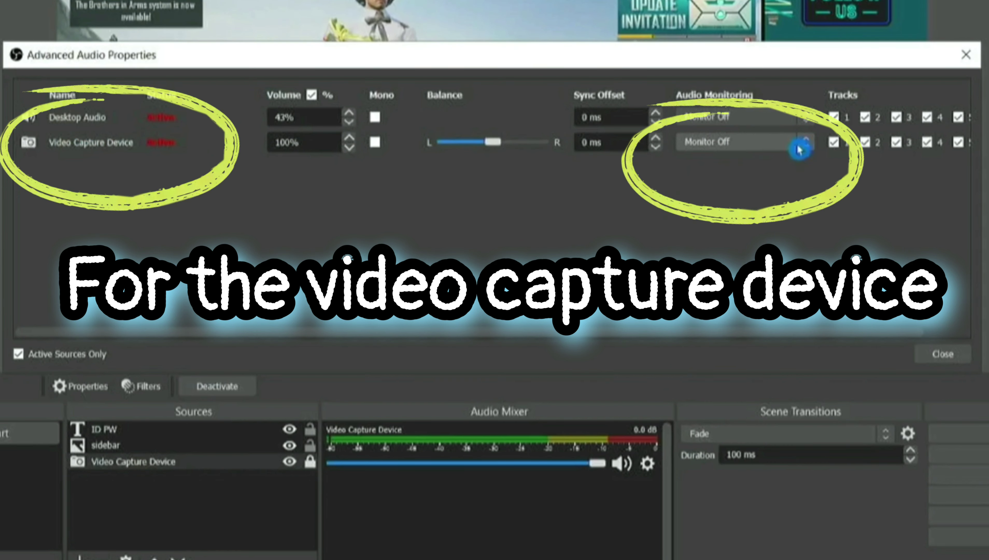
{"action": "left_click", "coordinate": [806, 142]}
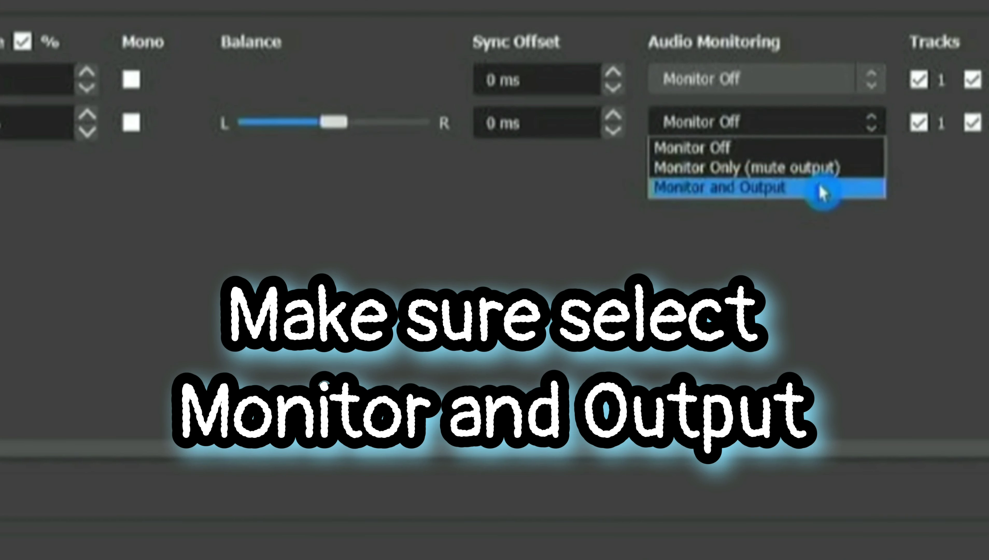
{"action": "left_click", "coordinate": [836, 189]}
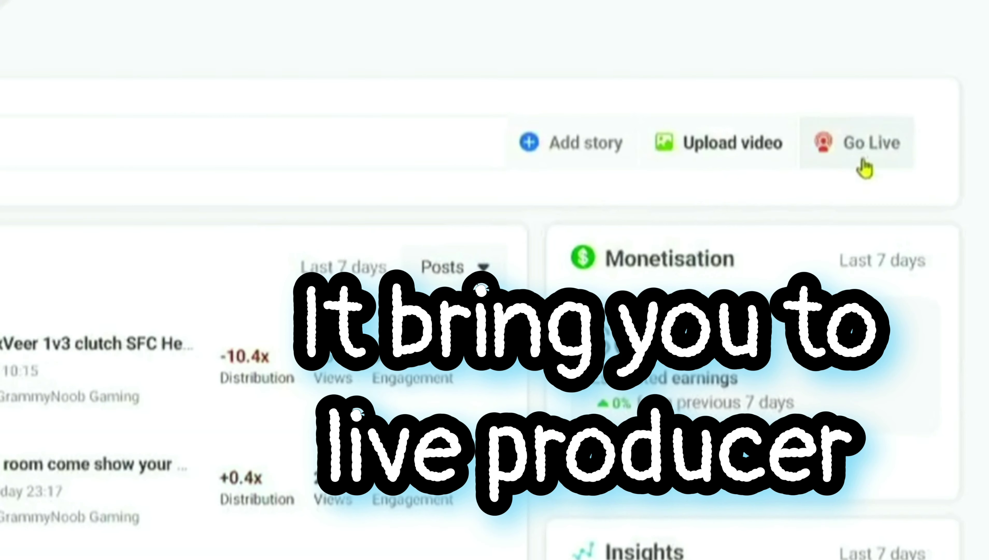
Start a Facebook live post titled 'Test' with description '123'.
{"action": "left_click", "coordinate": [862, 161]}
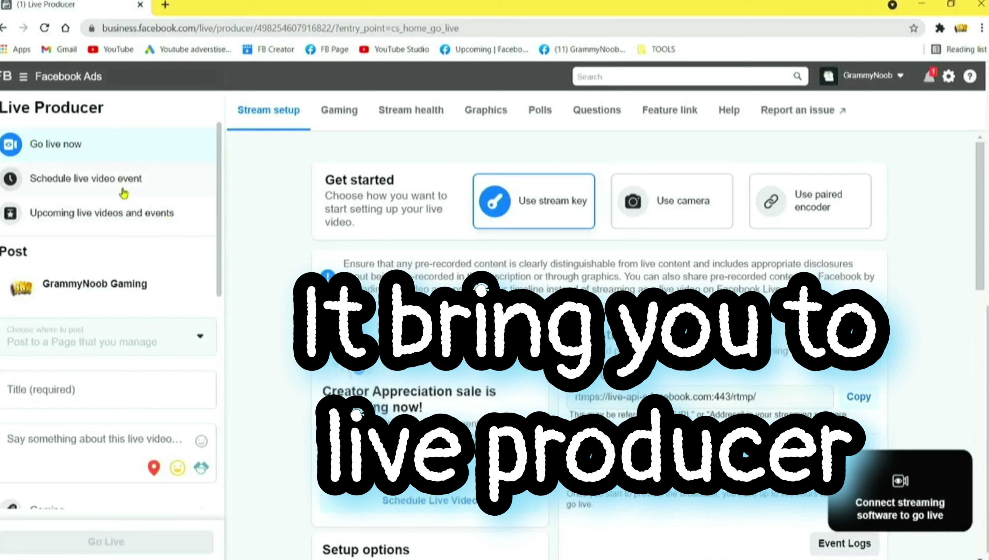
{"action": "left_click", "coordinate": [145, 391]}
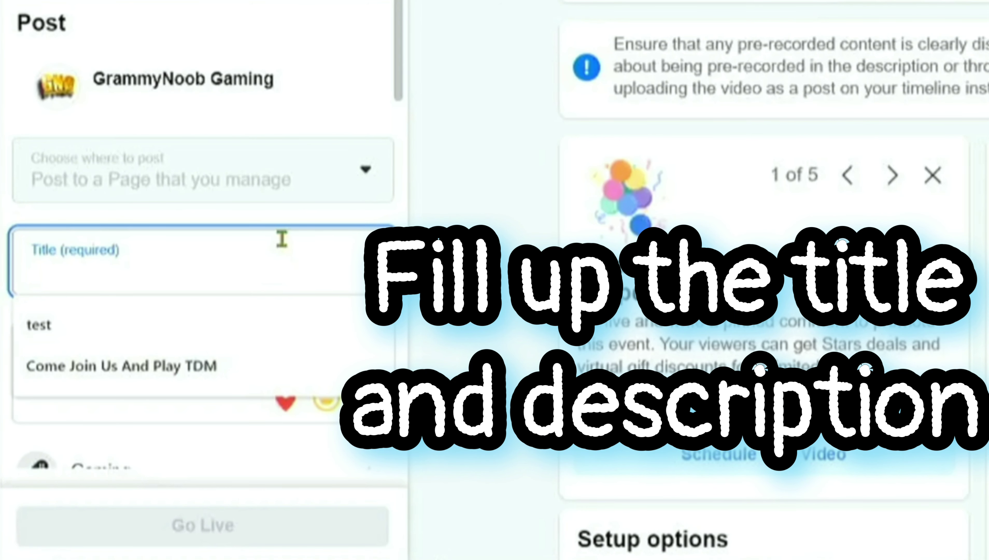
{"action": "type", "text": "Test"}
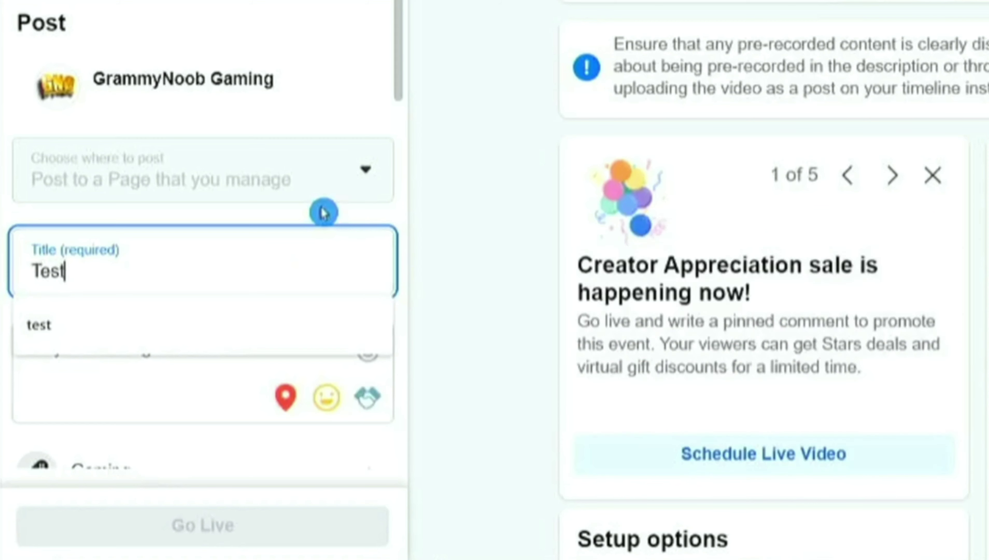
{"action": "left_click", "coordinate": [88, 391]}
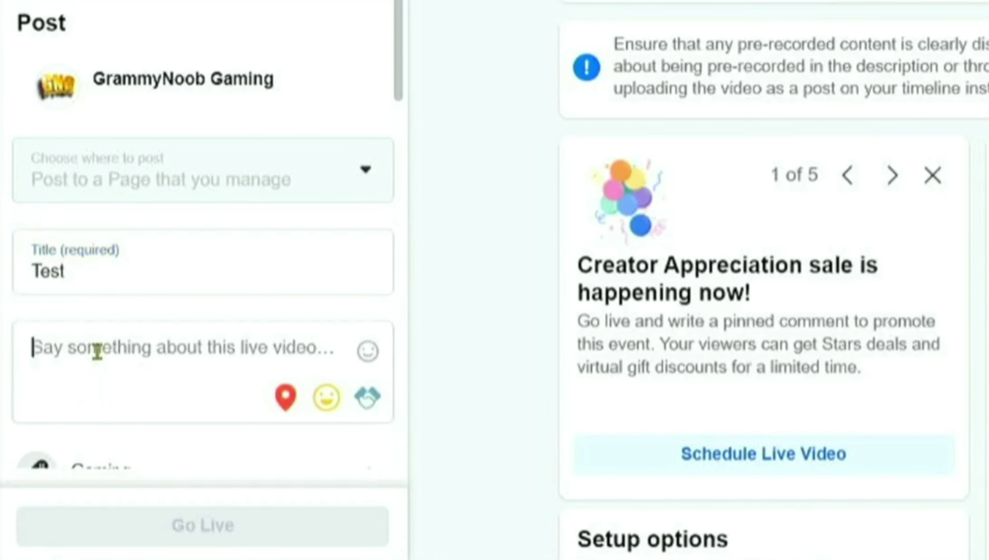
{"action": "type", "text": "1234"}
{"action": "scroll", "coordinate": [137, 351], "scroll_direction": "down", "scroll_amount": 3}
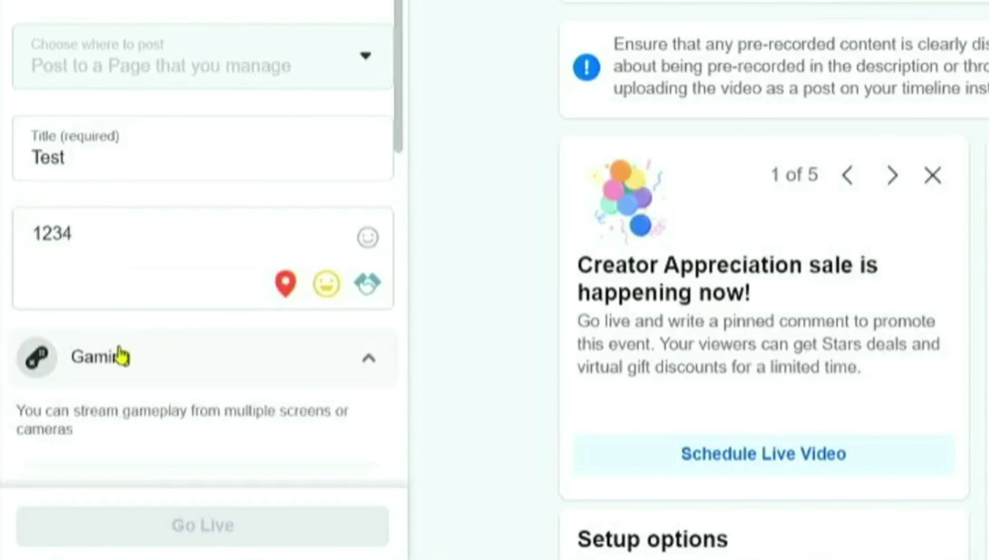
{"action": "scroll", "coordinate": [147, 390], "scroll_direction": "down", "scroll_amount": 6}
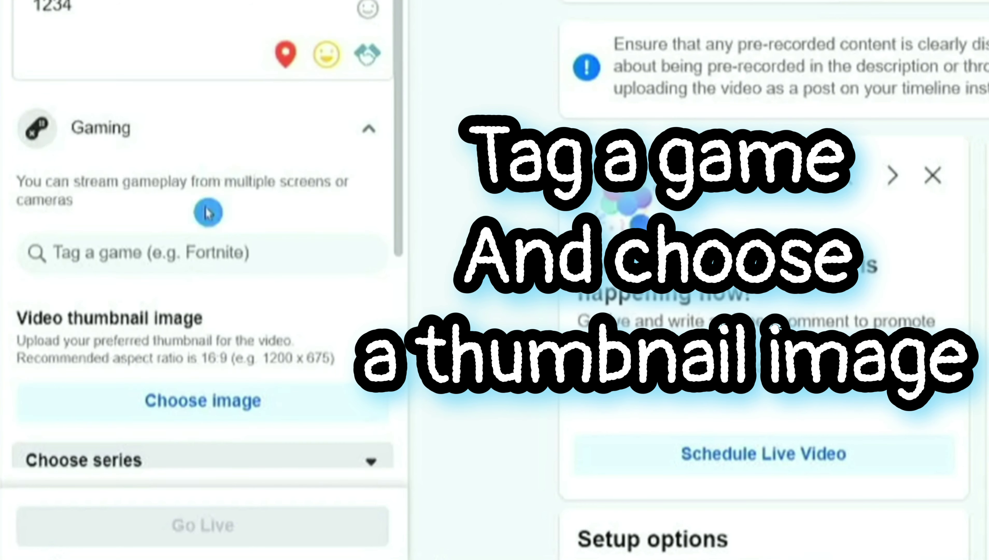
Tag the stream with PUBG Mobile and choose a thumbnail image file.
{"action": "left_click", "coordinate": [192, 257]}
{"action": "type", "text": "pubg"}
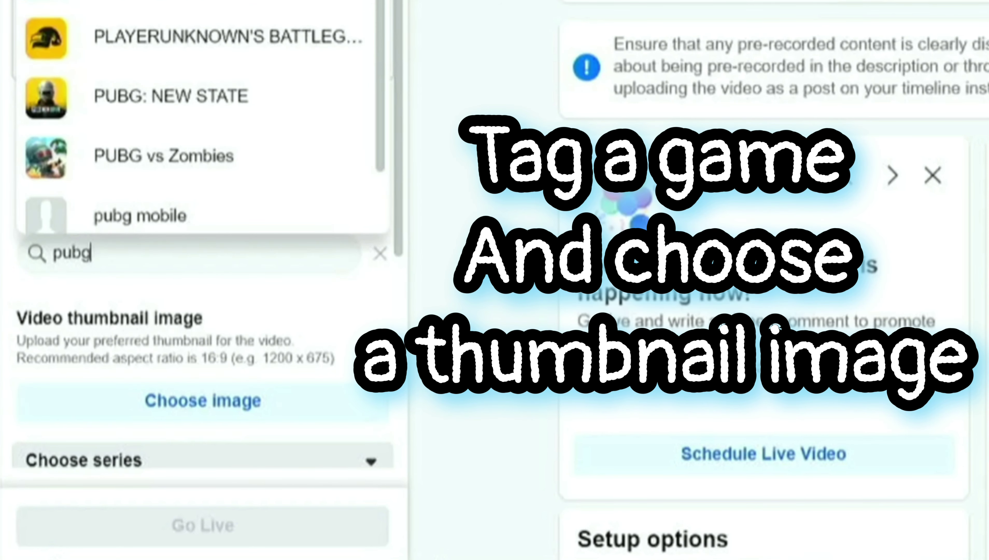
{"action": "left_click", "coordinate": [140, 215]}
{"action": "scroll", "coordinate": [147, 295], "scroll_direction": "down", "scroll_amount": 3}
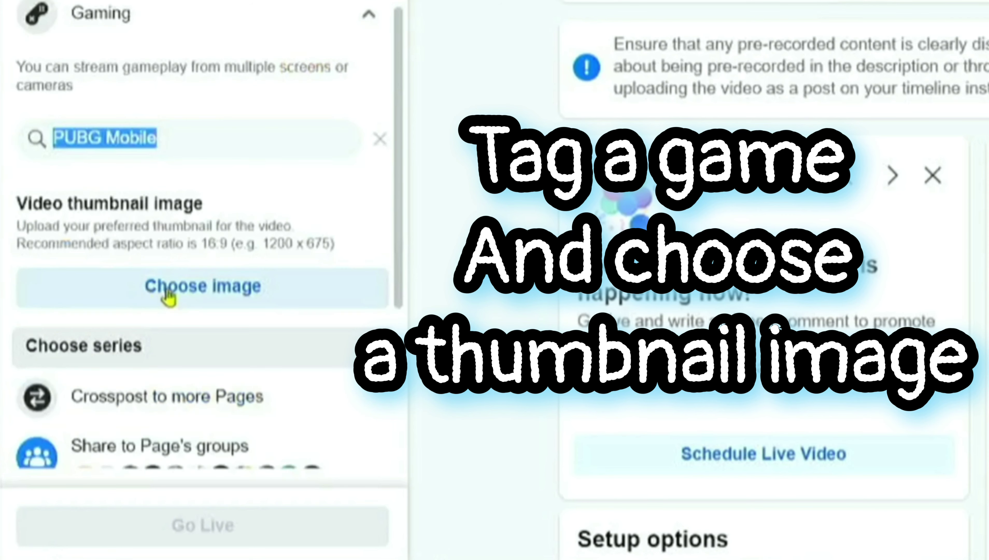
{"action": "left_click", "coordinate": [185, 279]}
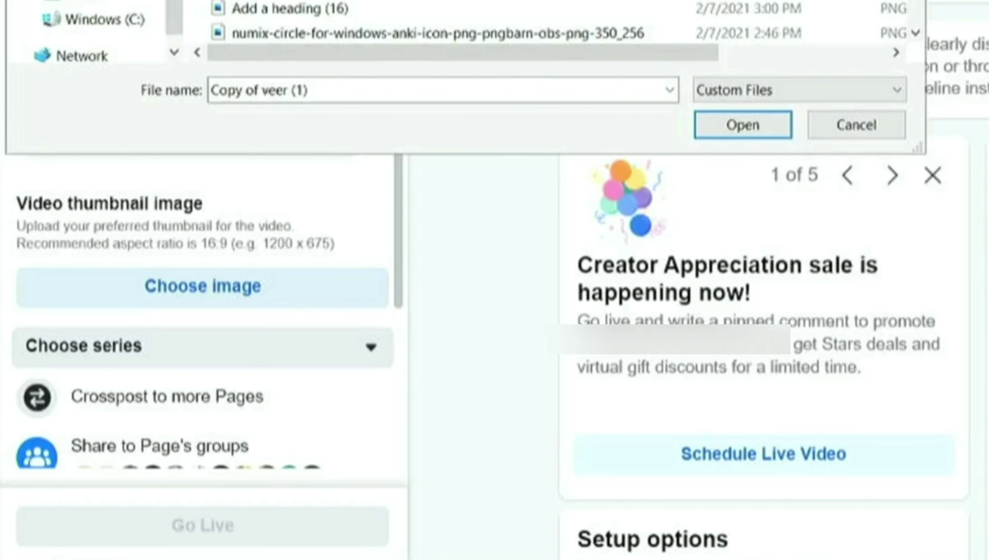
{"action": "left_click", "coordinate": [735, 126]}
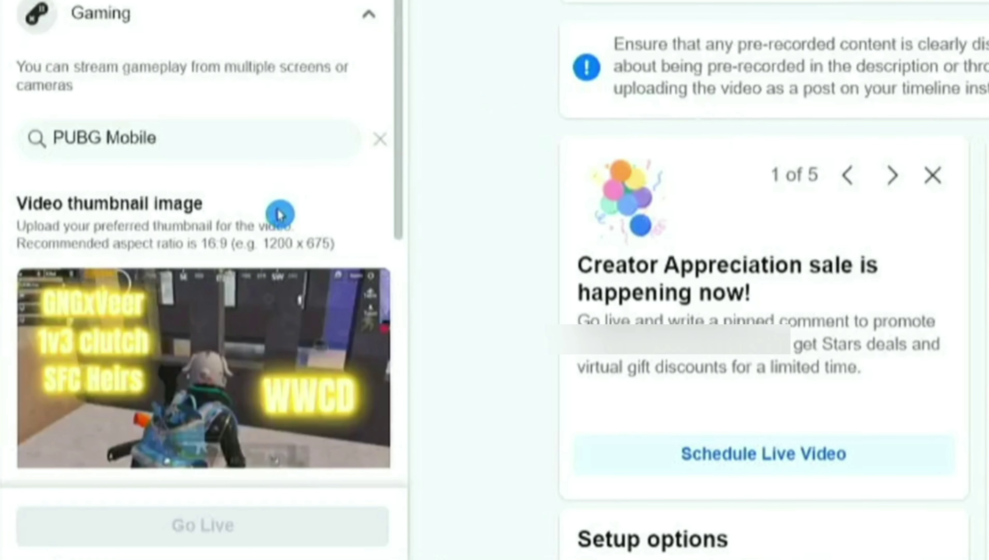
Review the stream key settings, then minimize the browser to the desktop.
{"action": "scroll", "coordinate": [280, 213], "scroll_direction": "down", "scroll_amount": 5}
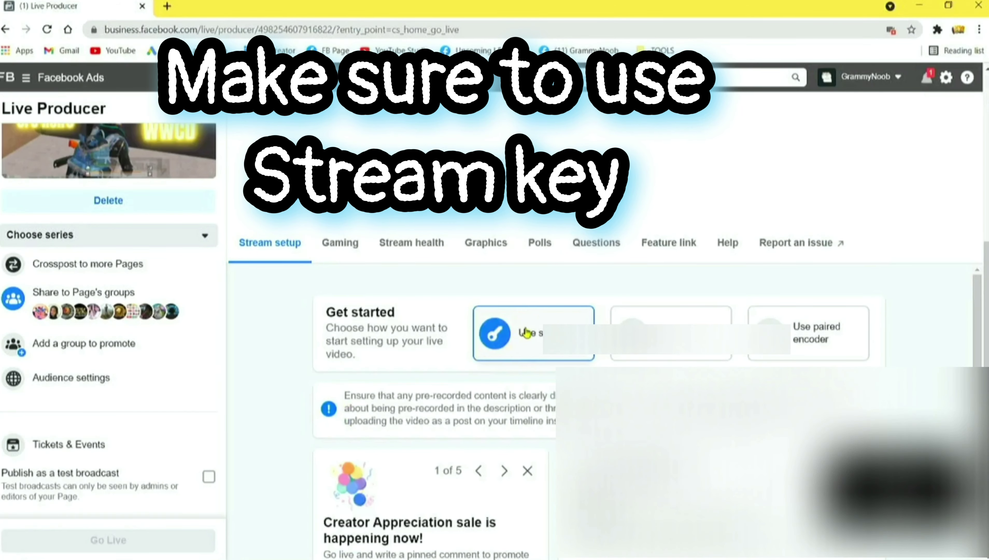
{"action": "scroll", "coordinate": [513, 379], "scroll_direction": "down", "scroll_amount": 3}
{"action": "scroll", "coordinate": [513, 380], "scroll_direction": "down", "scroll_amount": 2}
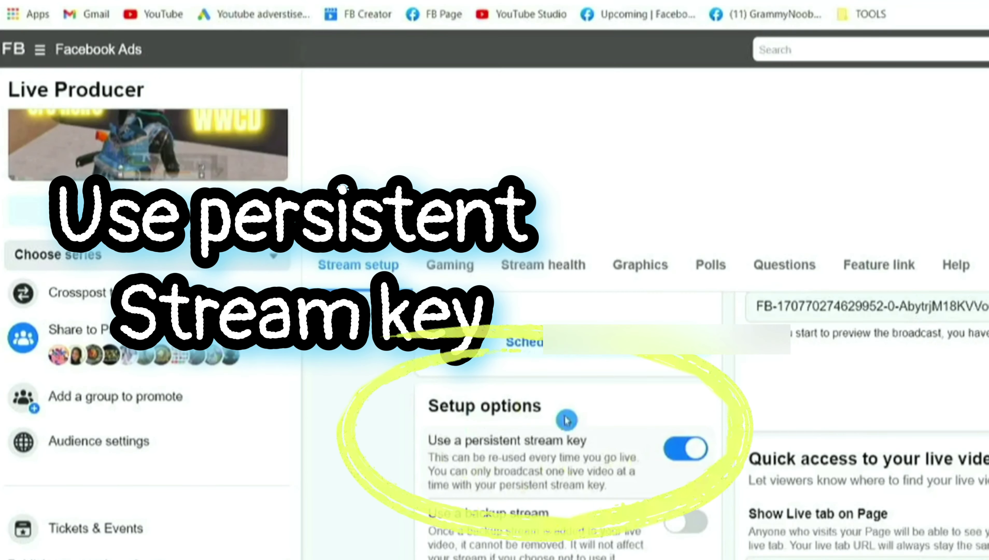
{"action": "scroll", "coordinate": [609, 475], "scroll_direction": "up", "scroll_amount": 2}
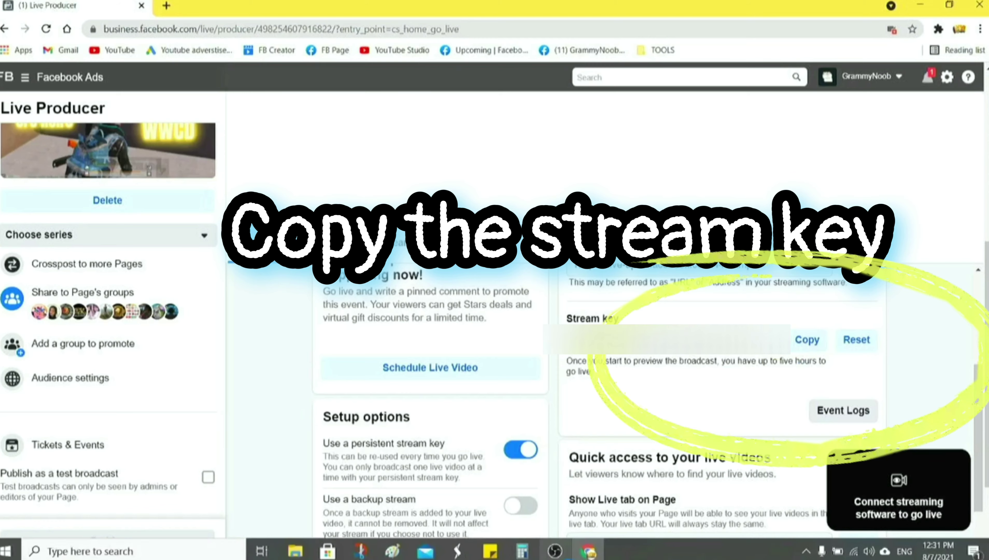
{"action": "left_click", "coordinate": [589, 551]}
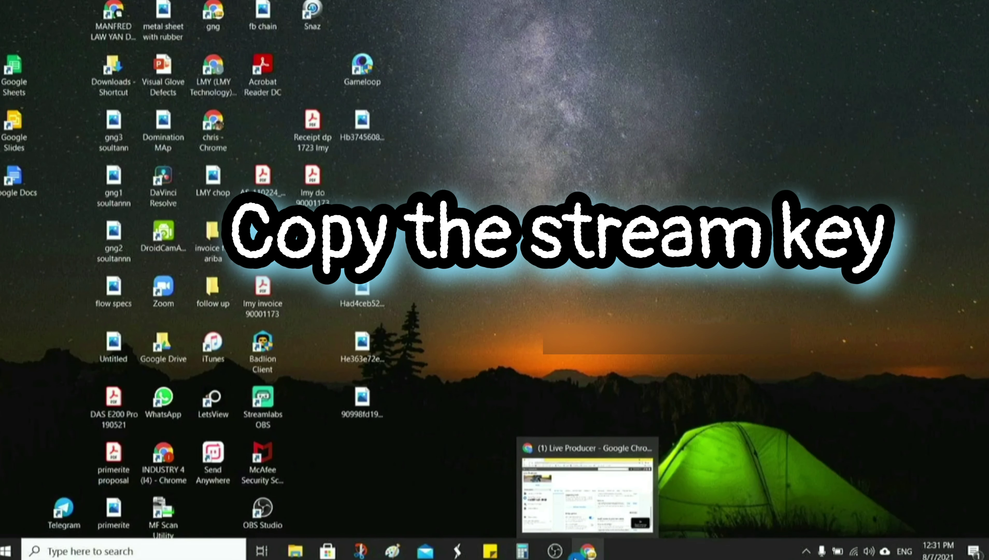
Set OBS's stream service to Facebook Live and paste in the copied stream key.
{"action": "left_click", "coordinate": [552, 514]}
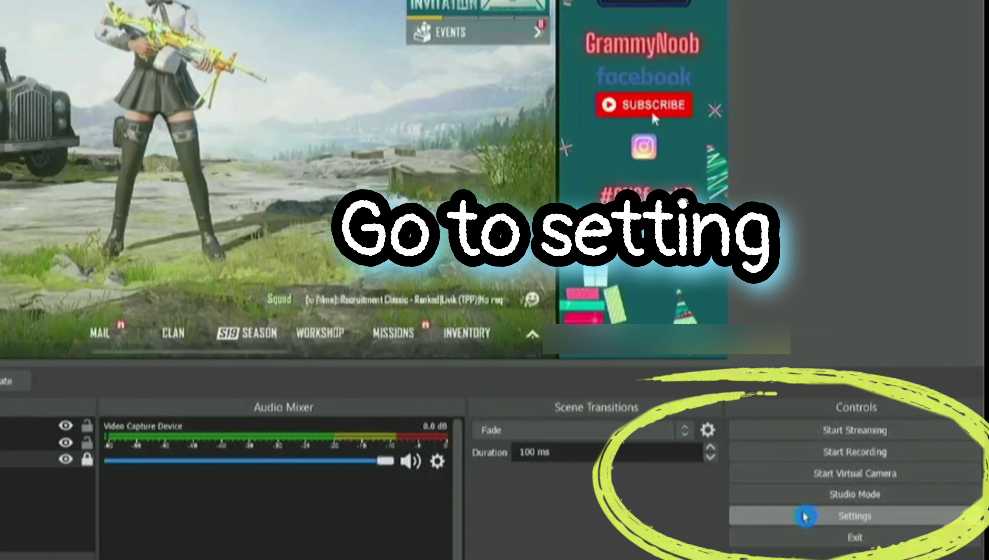
{"action": "left_click", "coordinate": [805, 516]}
{"action": "left_click", "coordinate": [219, 102]}
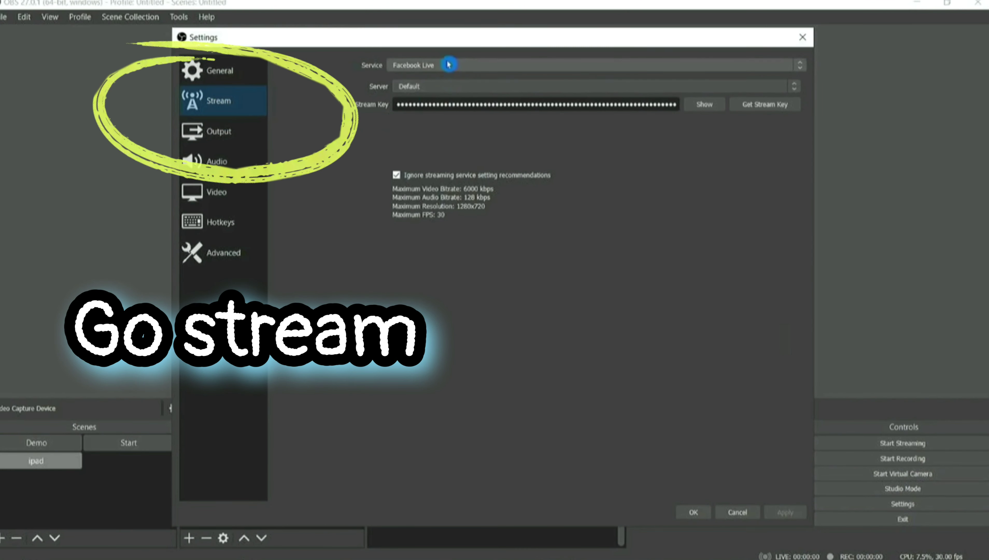
{"action": "left_click", "coordinate": [518, 65]}
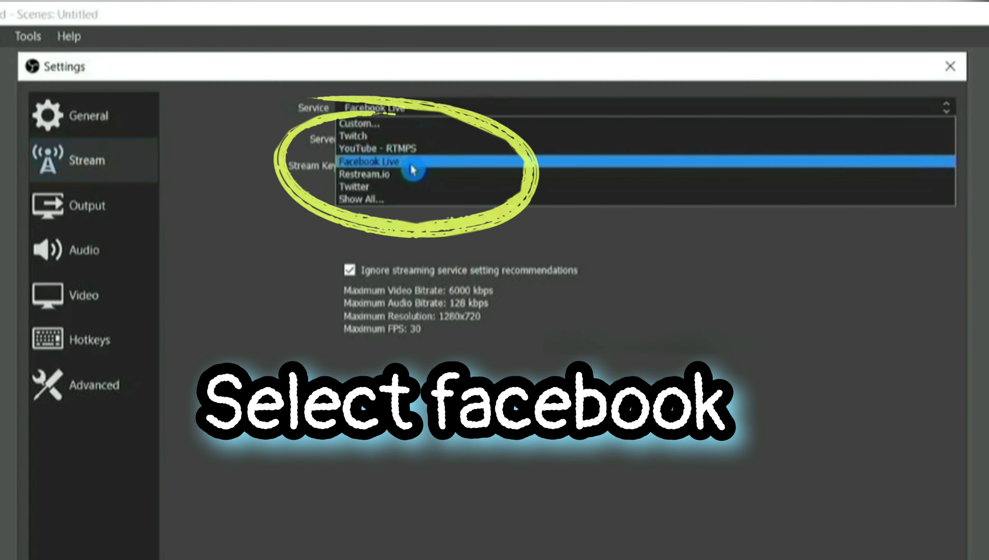
{"action": "left_click", "coordinate": [412, 169]}
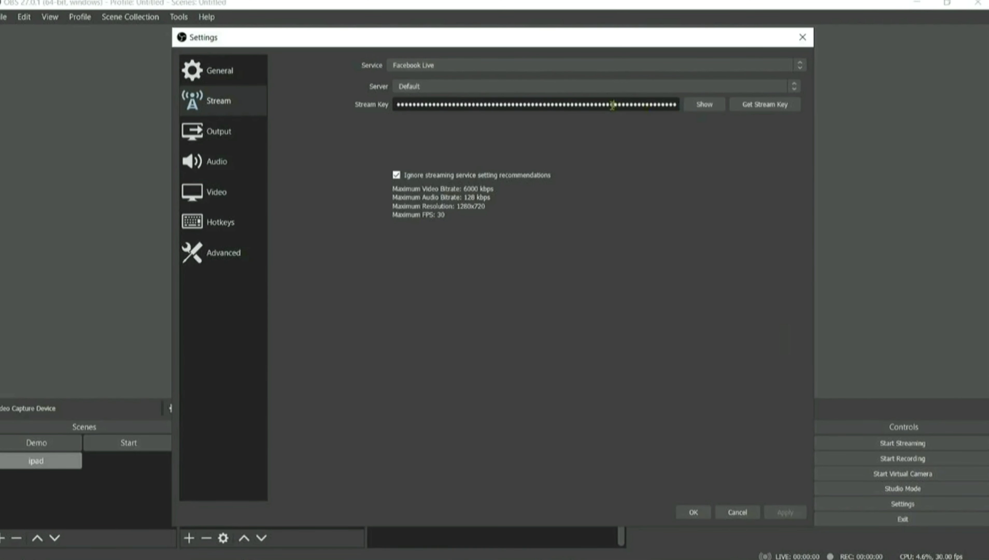
{"action": "right_click", "coordinate": [561, 104]}
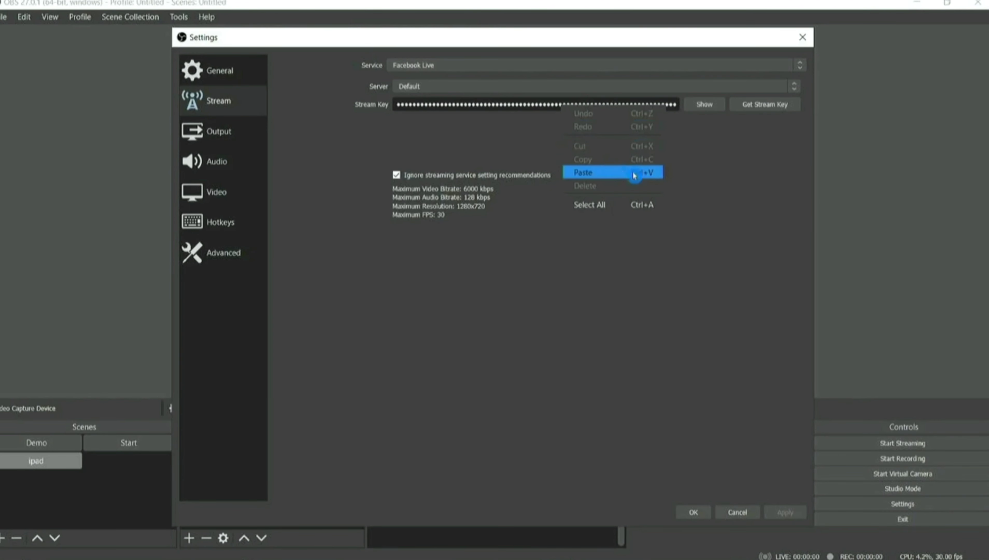
{"action": "left_click", "coordinate": [661, 172]}
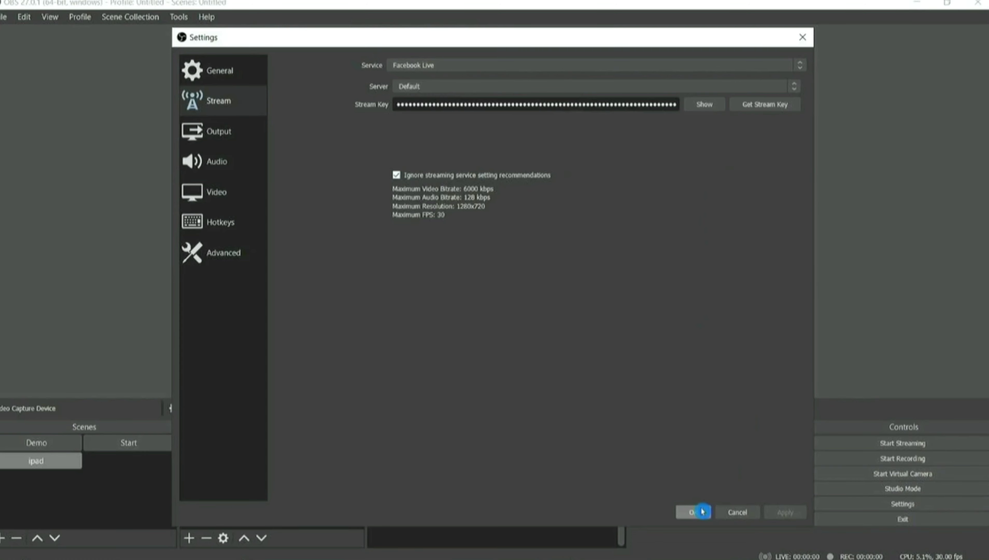
Enable a 1 s stream delay, save the settings, and start streaming.
{"action": "left_click", "coordinate": [230, 252]}
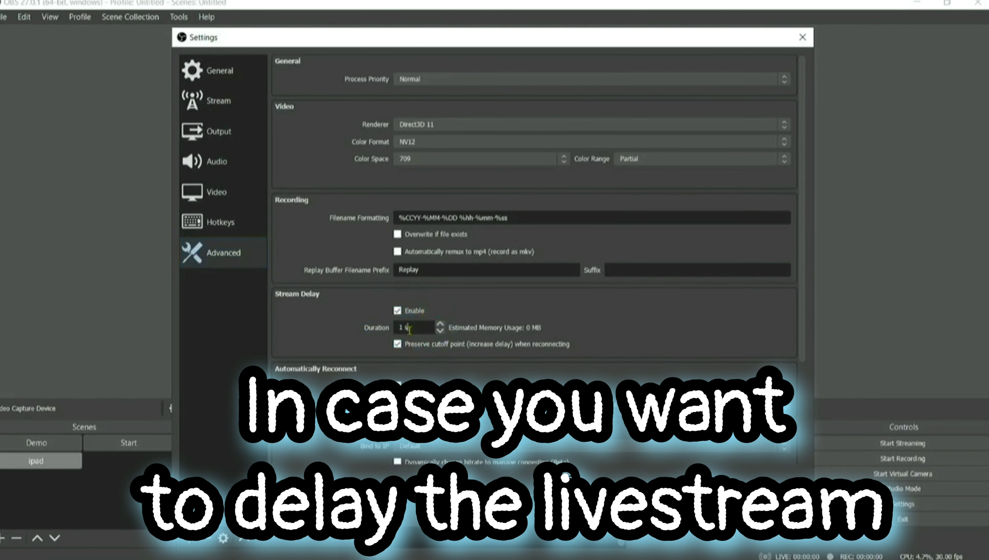
{"action": "double_click", "coordinate": [404, 327]}
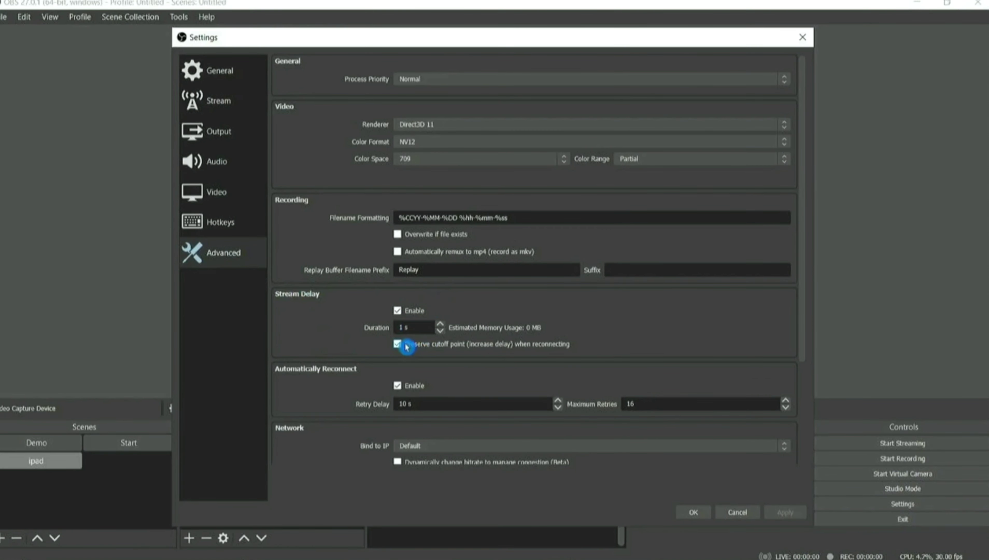
{"action": "left_click", "coordinate": [698, 517]}
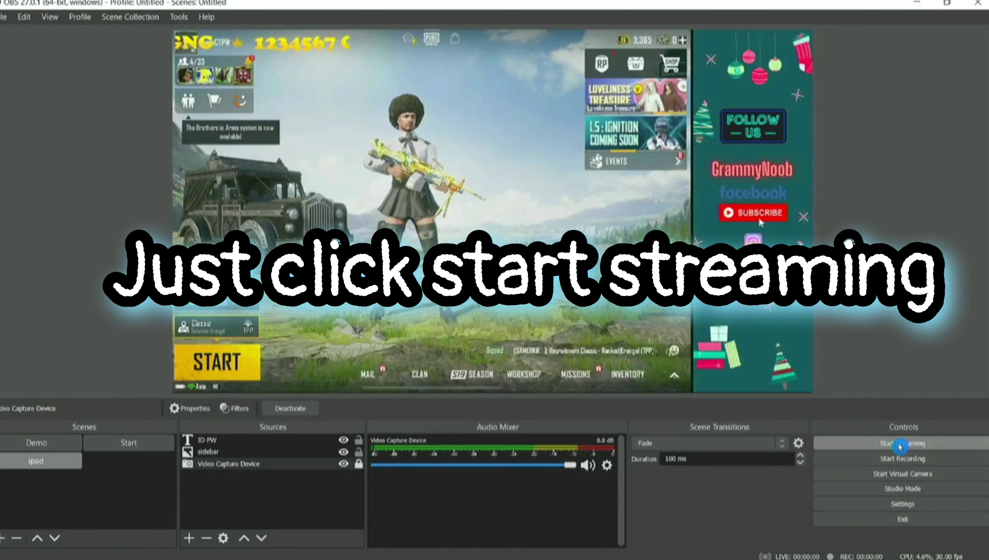
{"action": "left_click", "coordinate": [899, 446]}
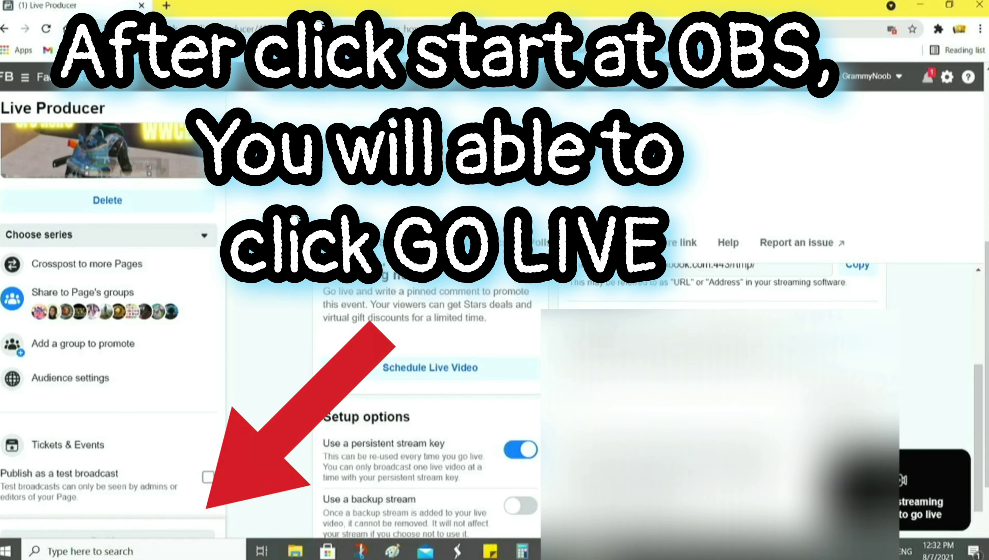